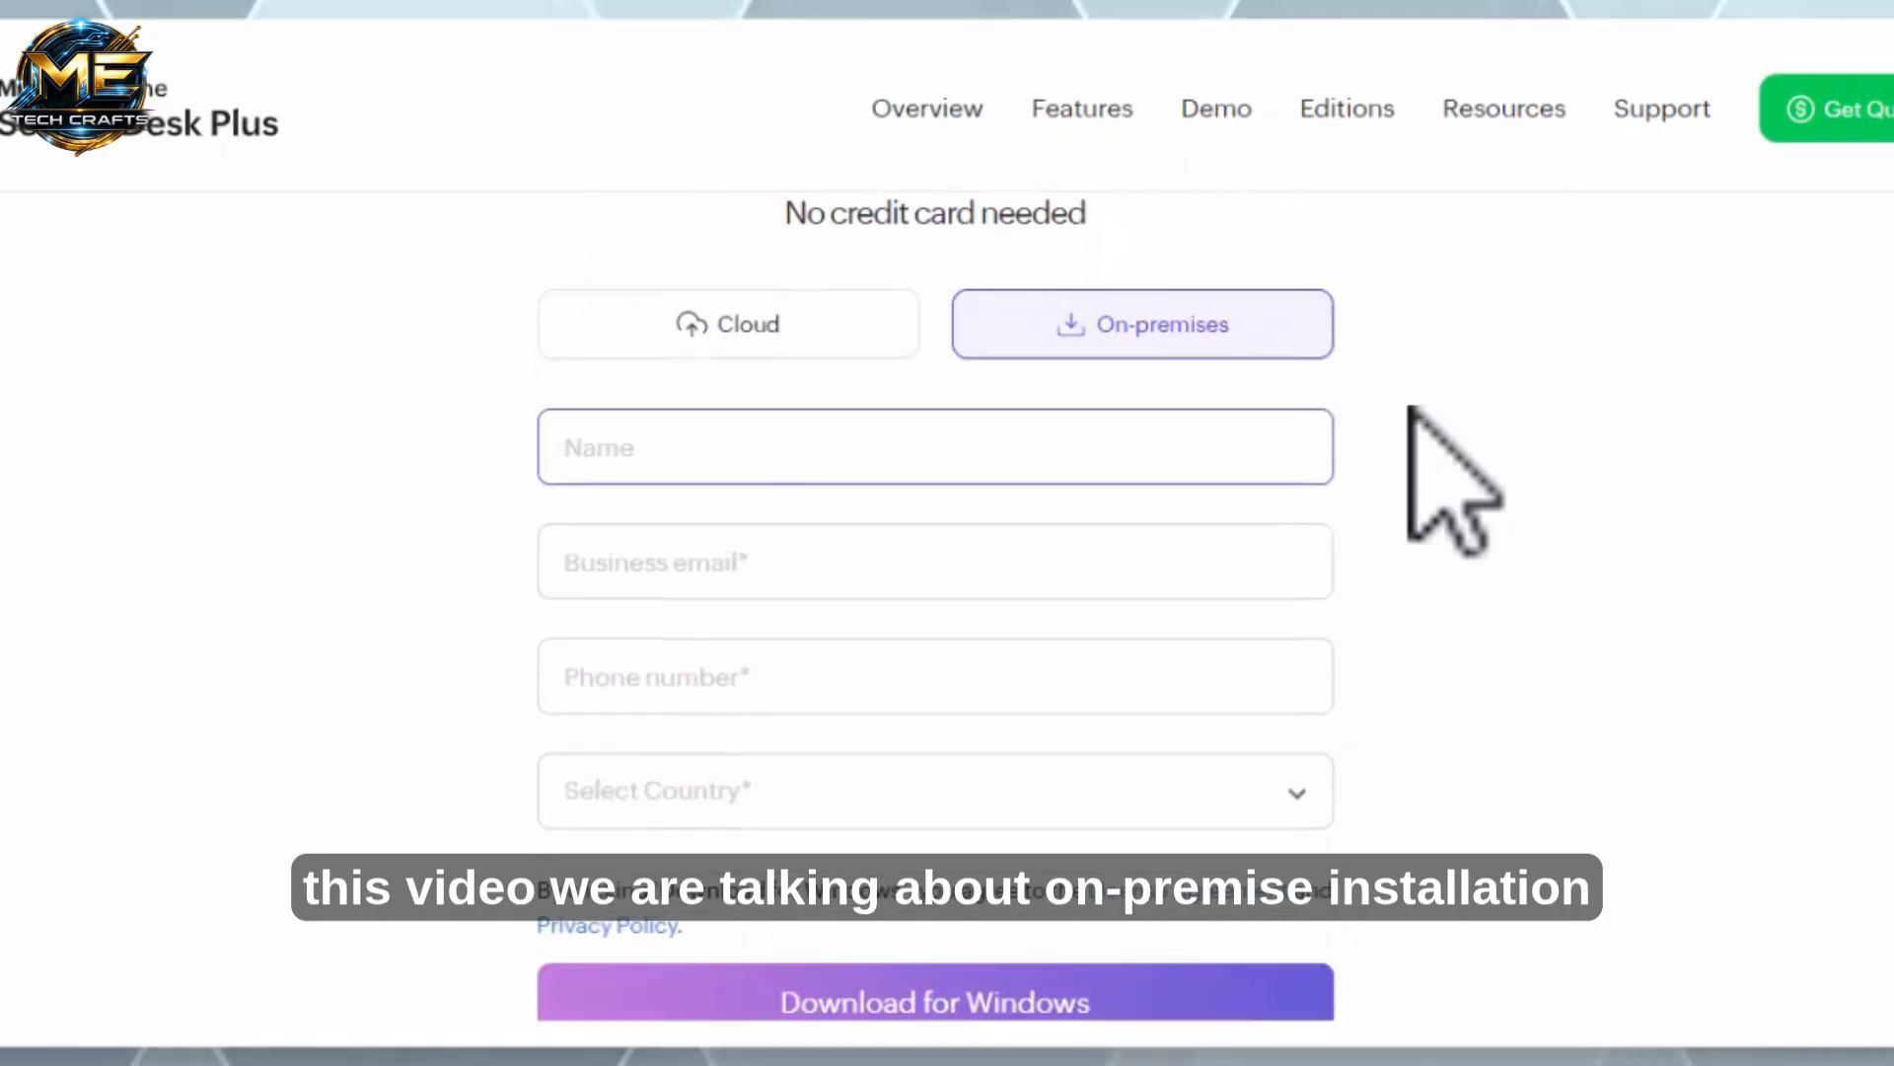
scroll(1410, 409, "down", 2)
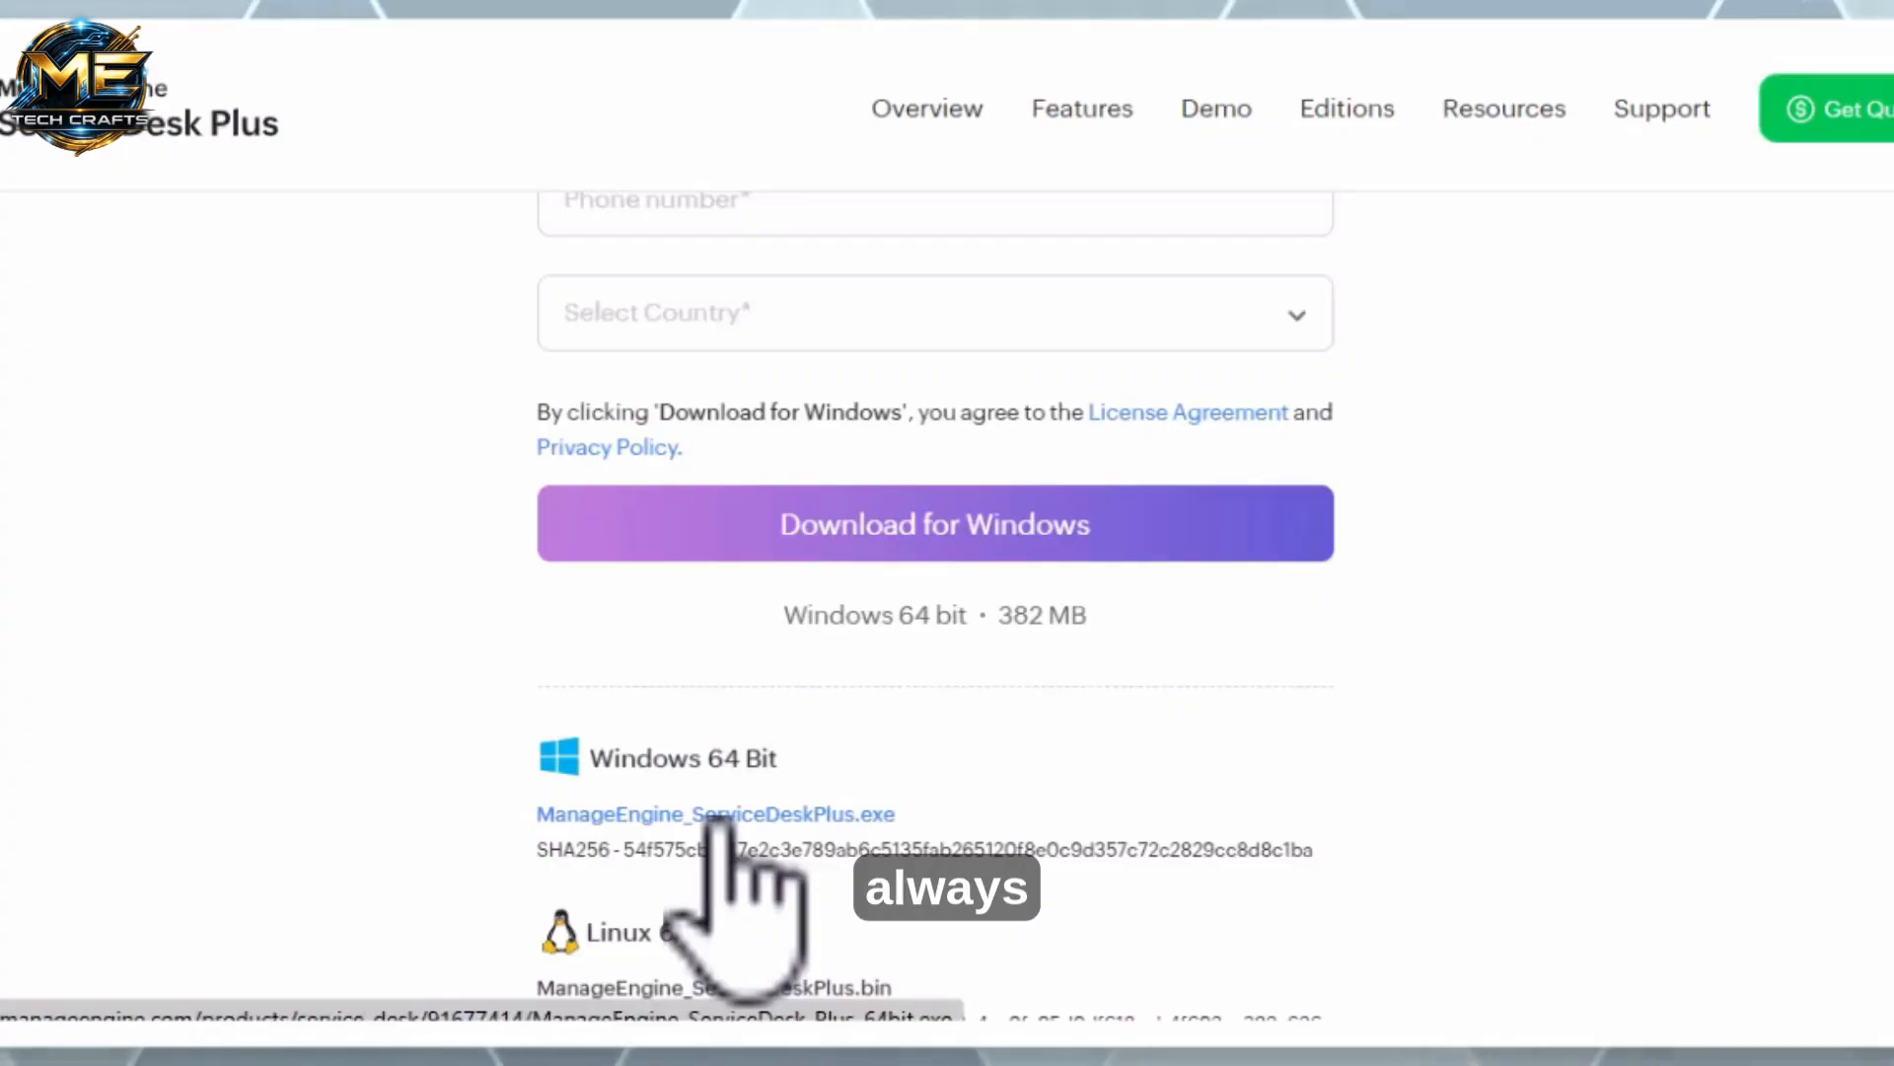
Download the Windows 64-bit ManageEngine_ServiceDeskPlus.exe installer from the on-premises download page
left_click(719, 819)
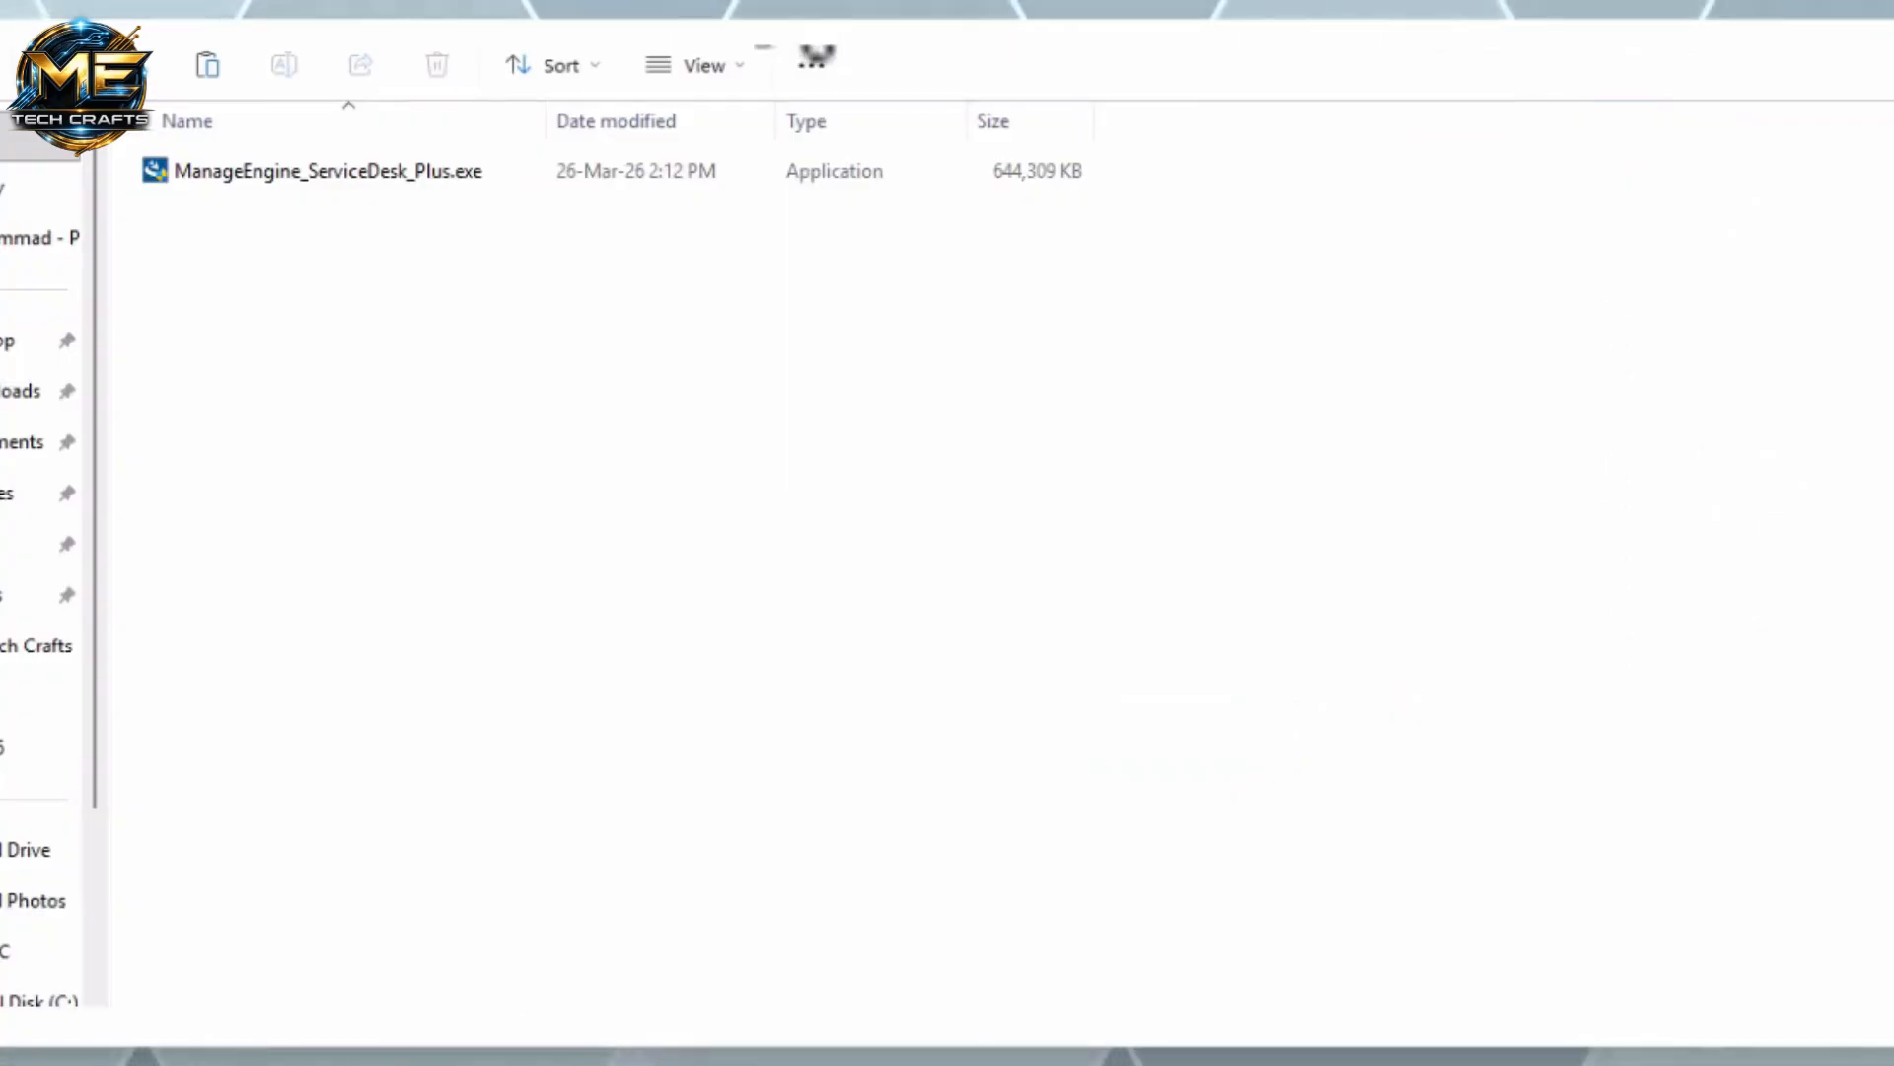
Run the downloaded ManageEngine_ServiceDesk_Plus.exe installer as administrator
left_click(222, 174)
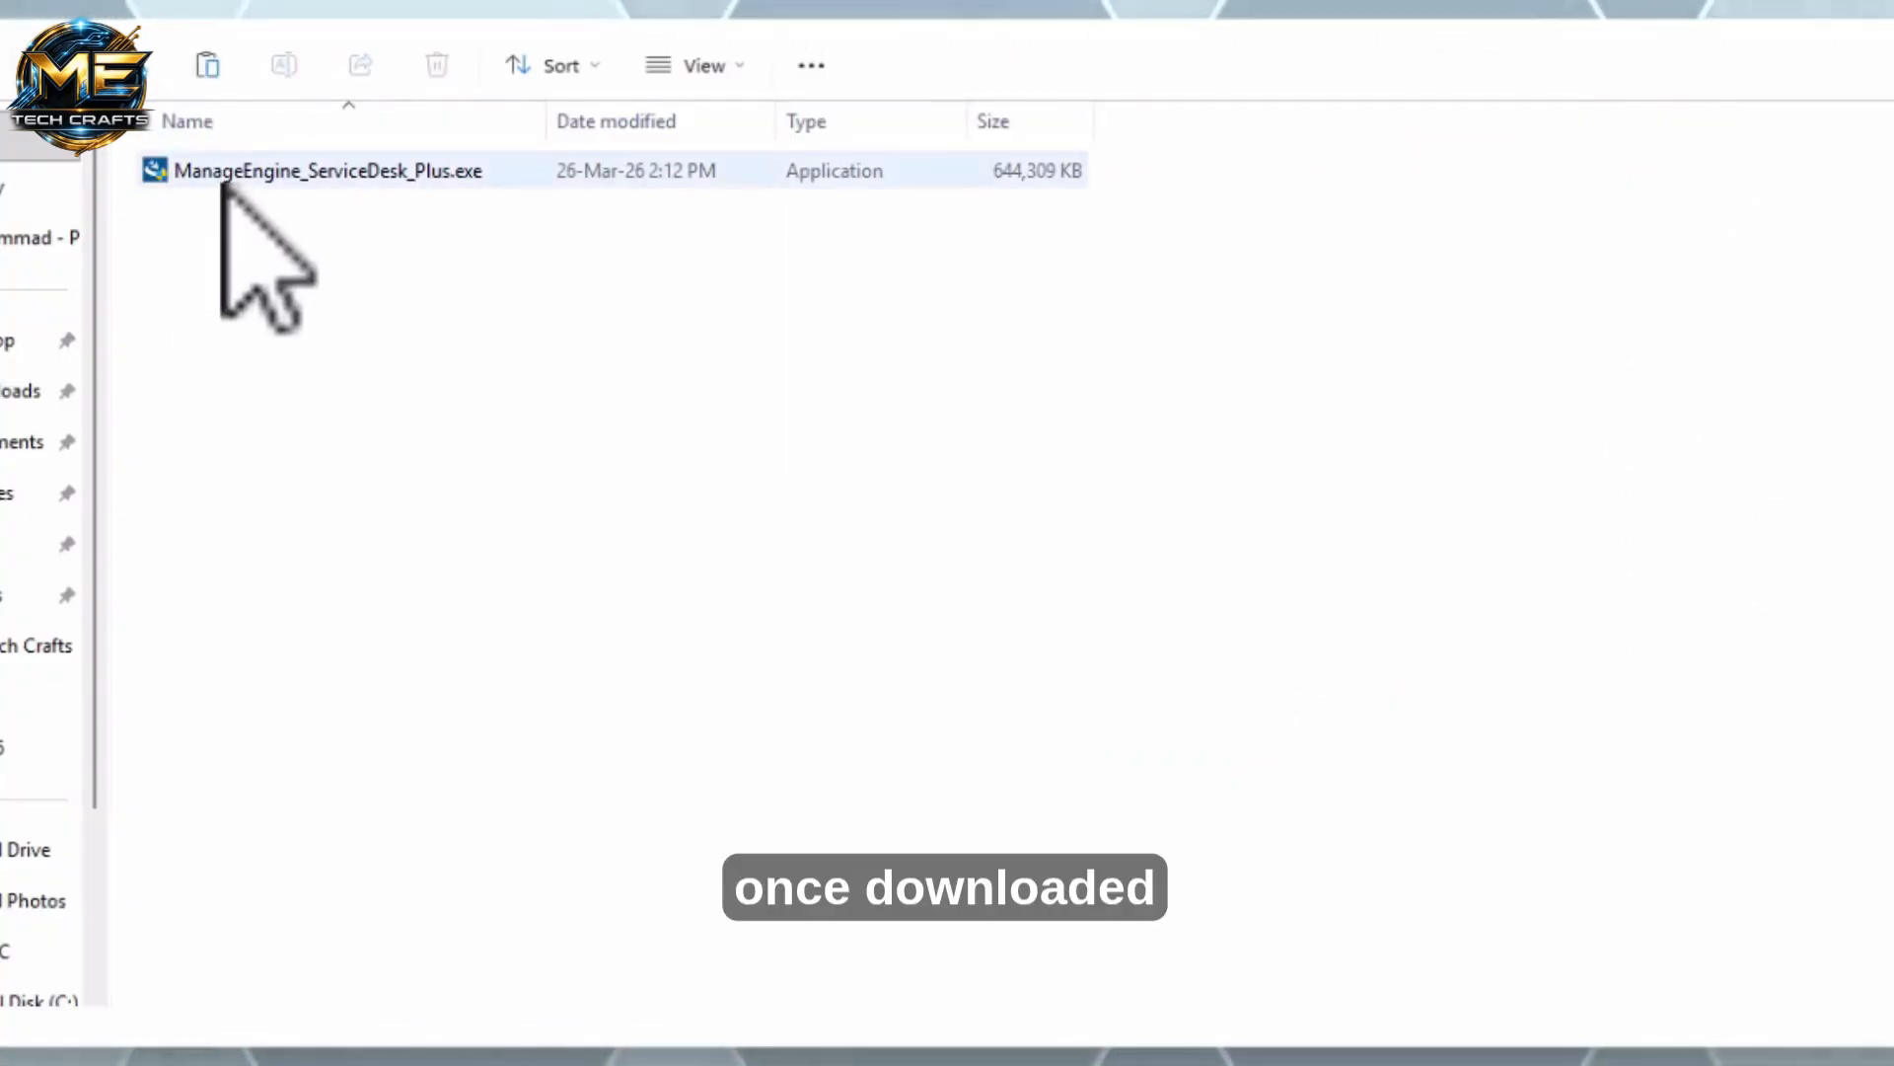
right_click(224, 172)
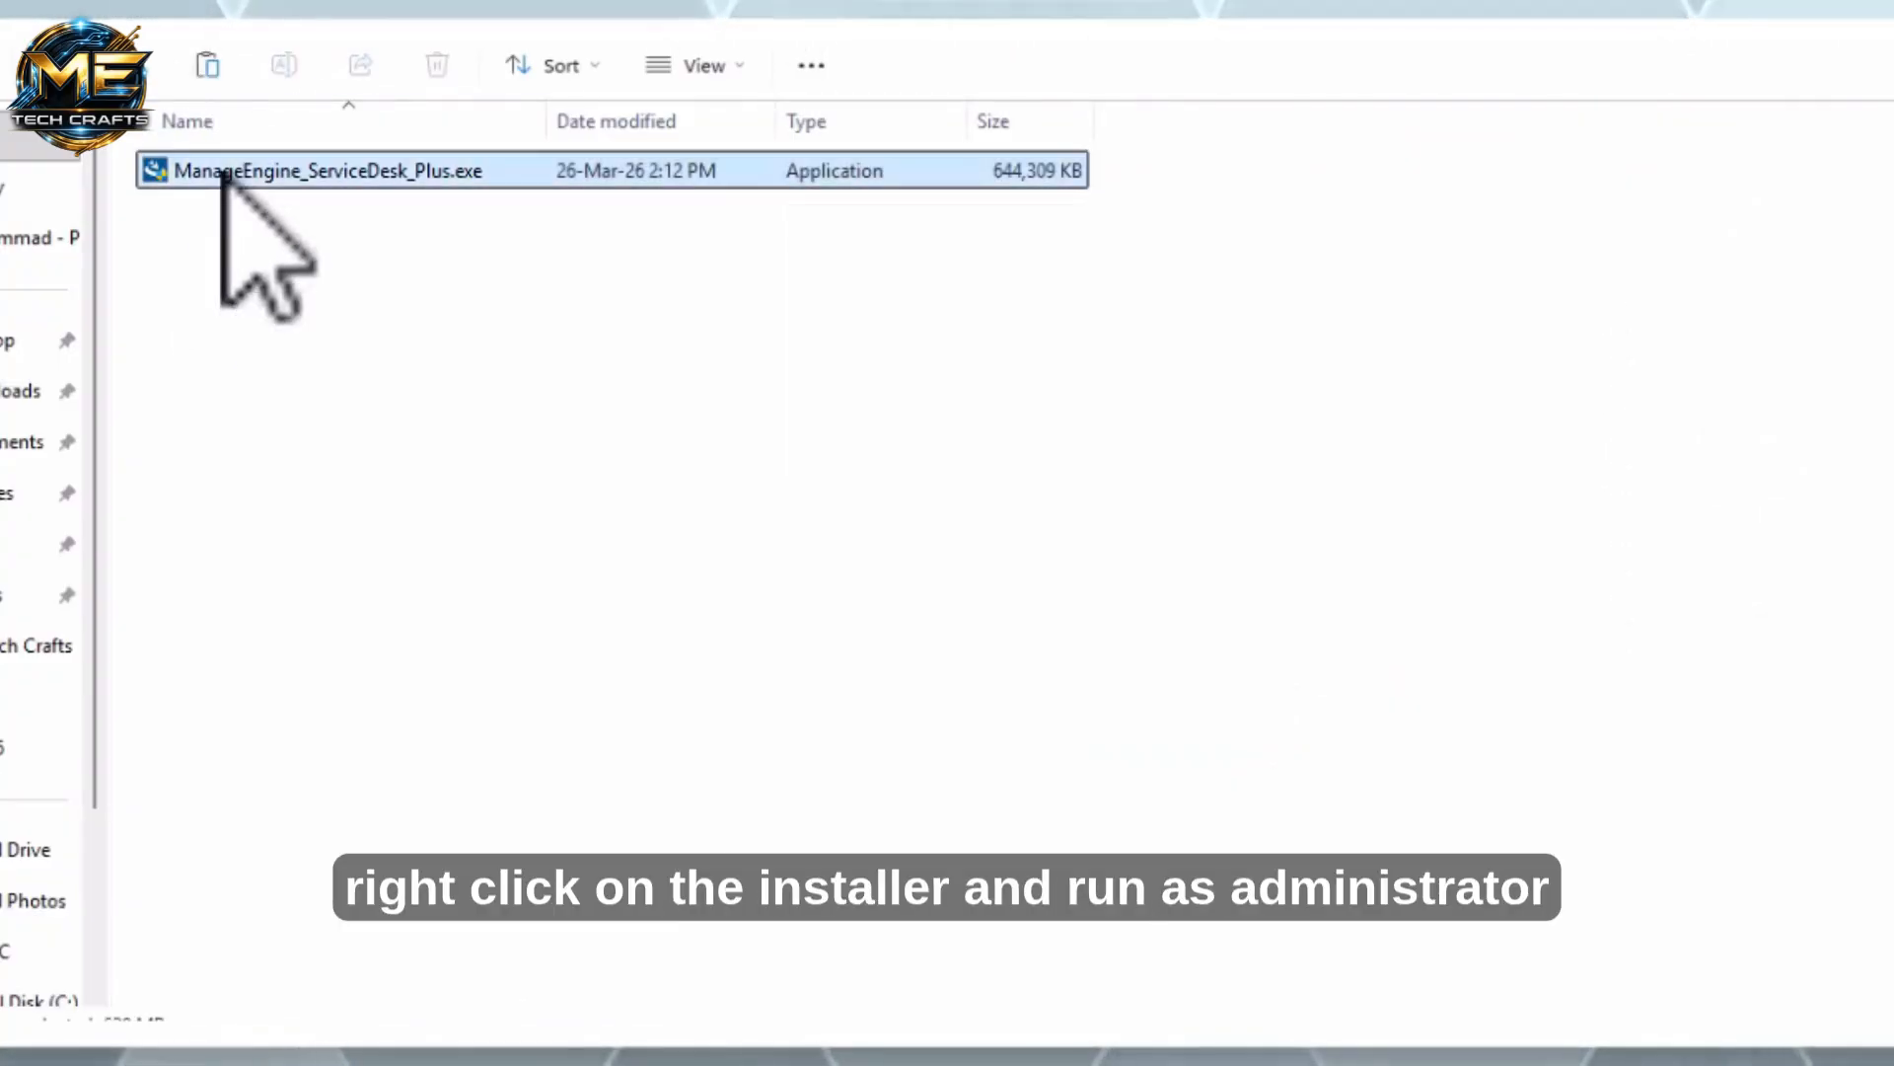
left_click(340, 452)
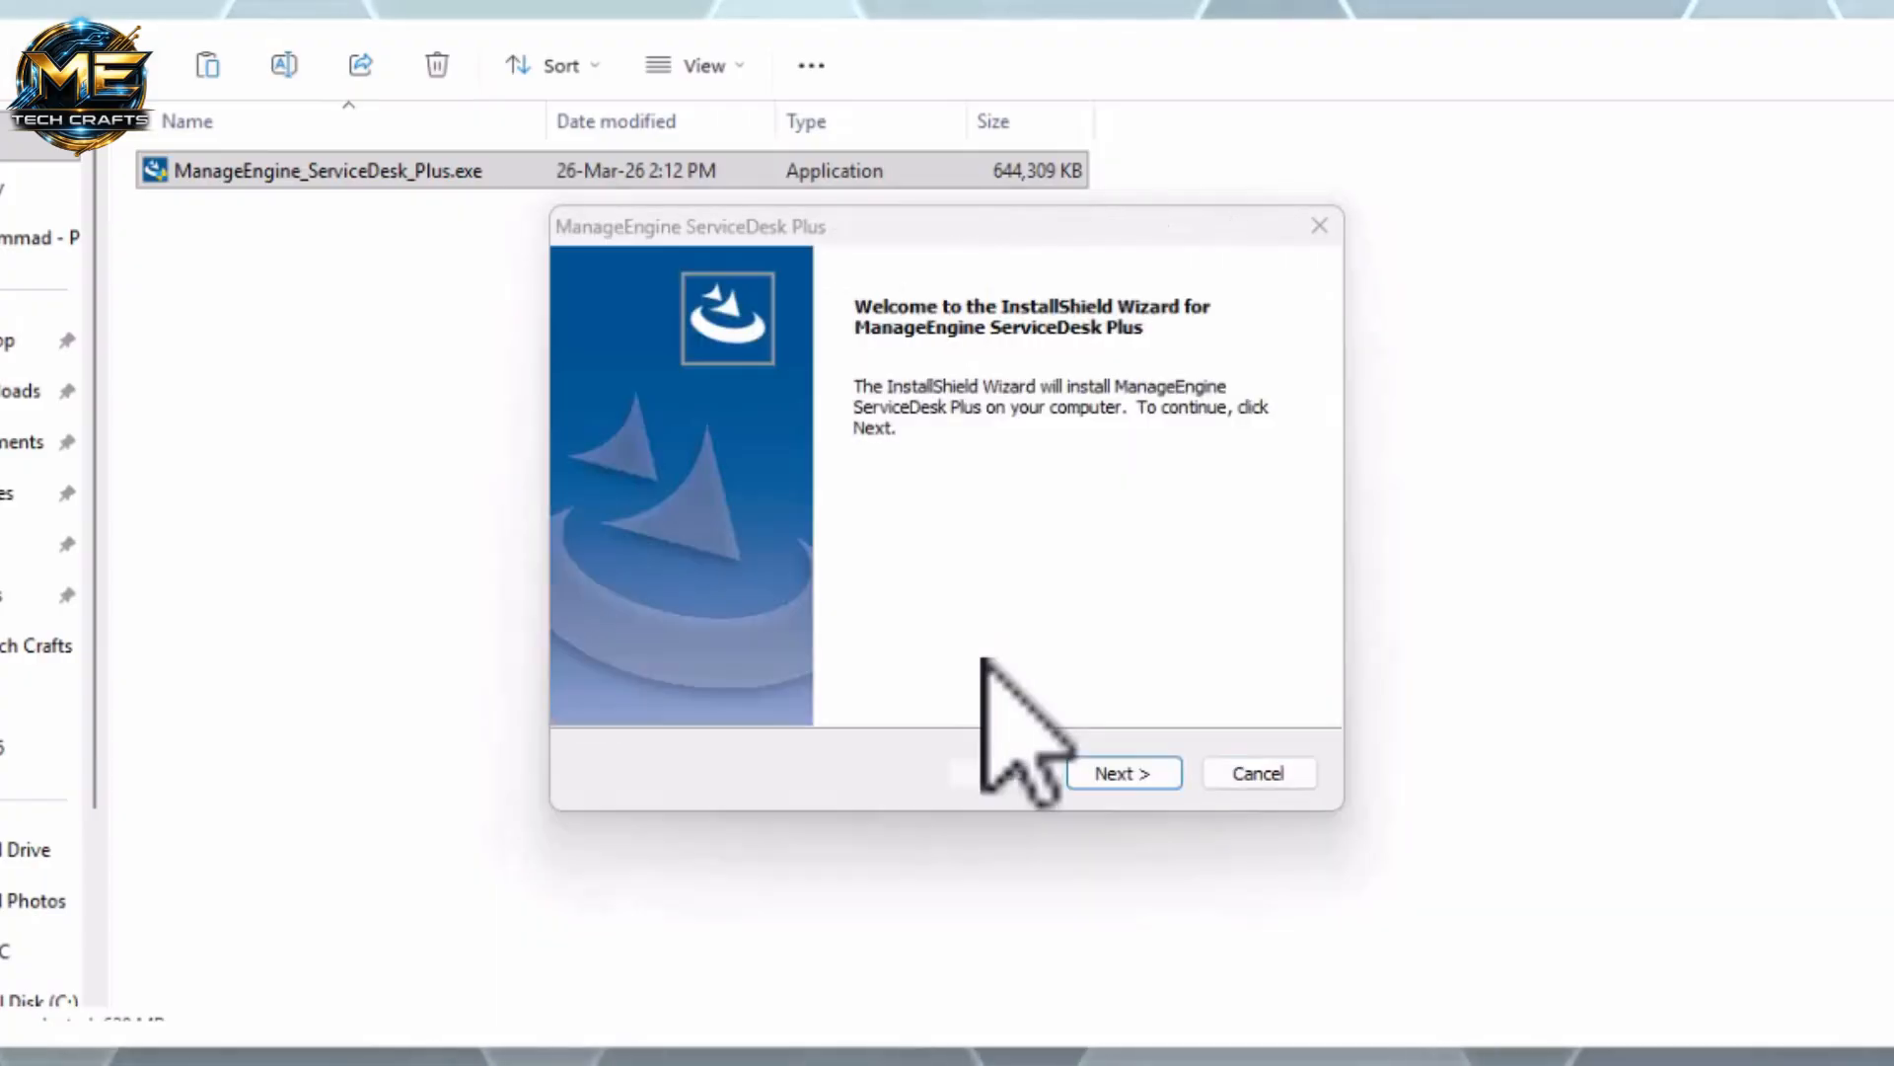
Start the install wizard, accept the license agreement, and proceed with Enterprise Edition
left_click(1121, 772)
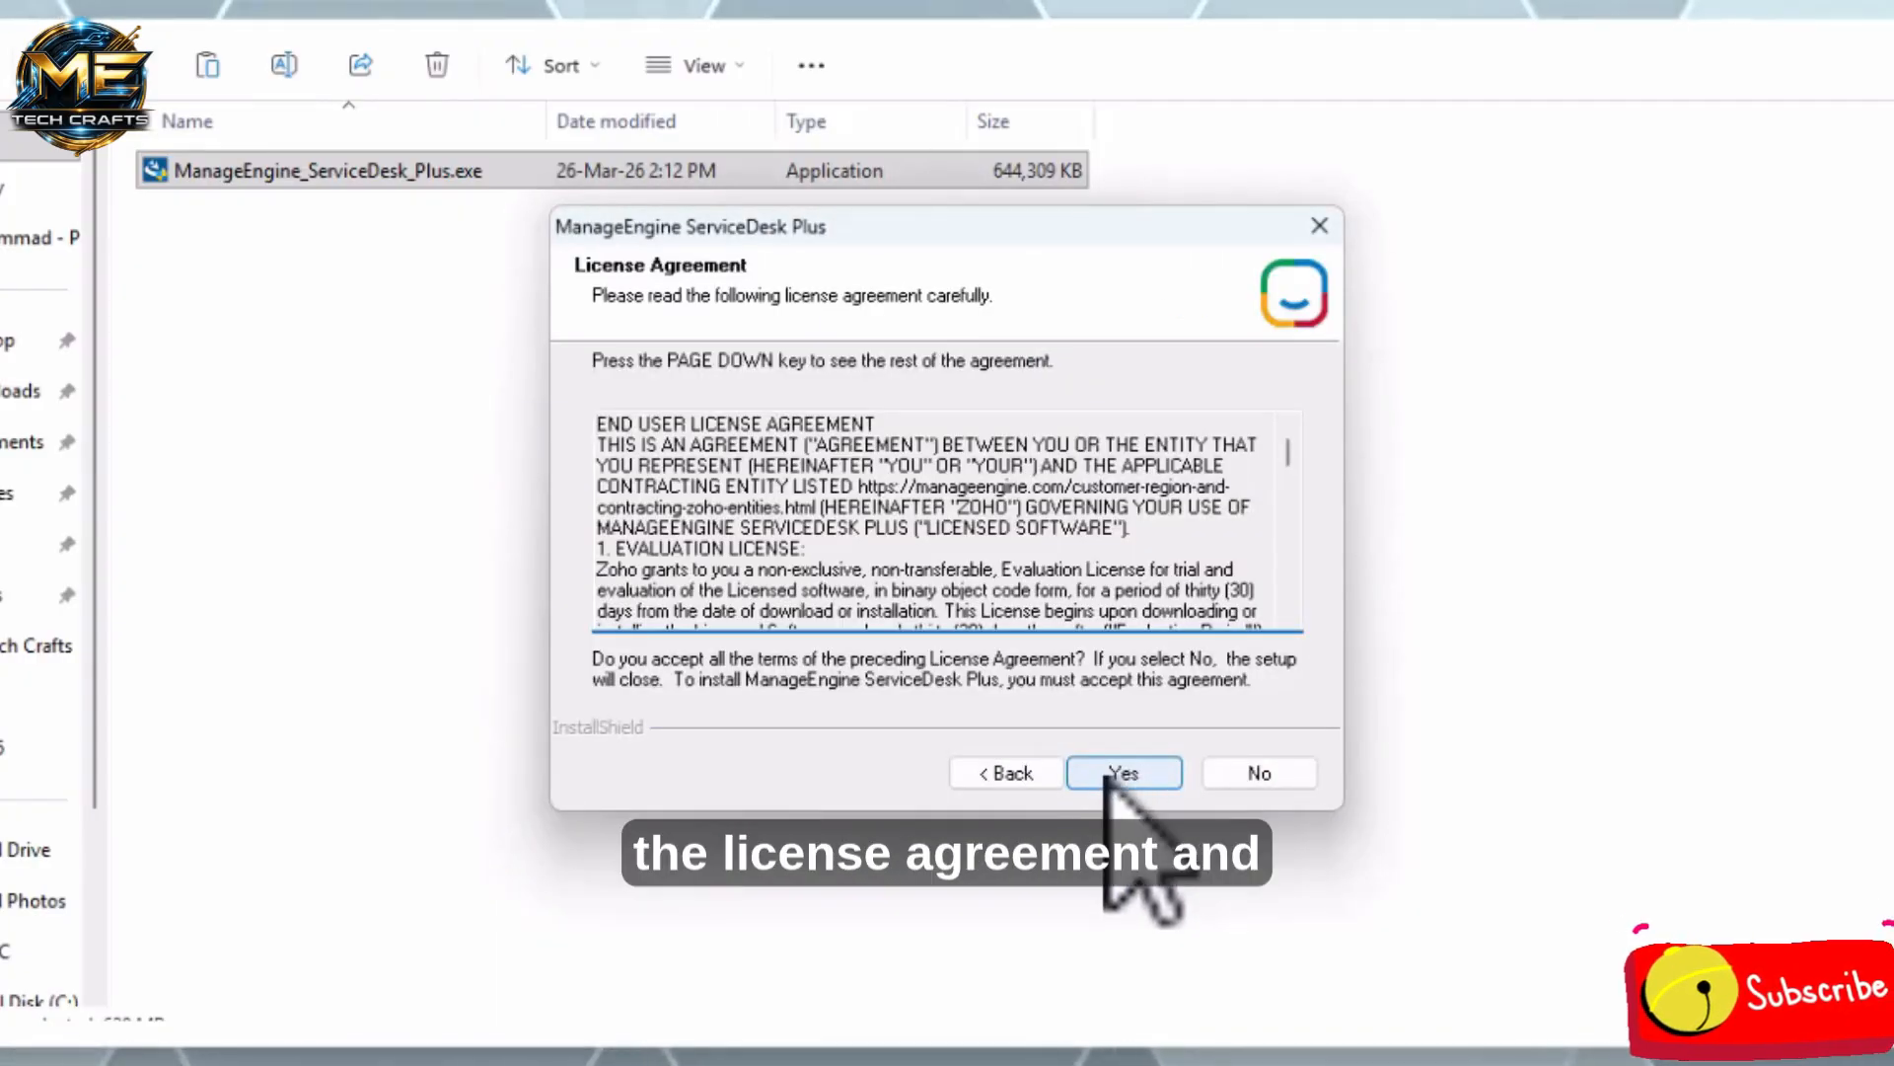
left_click(1107, 774)
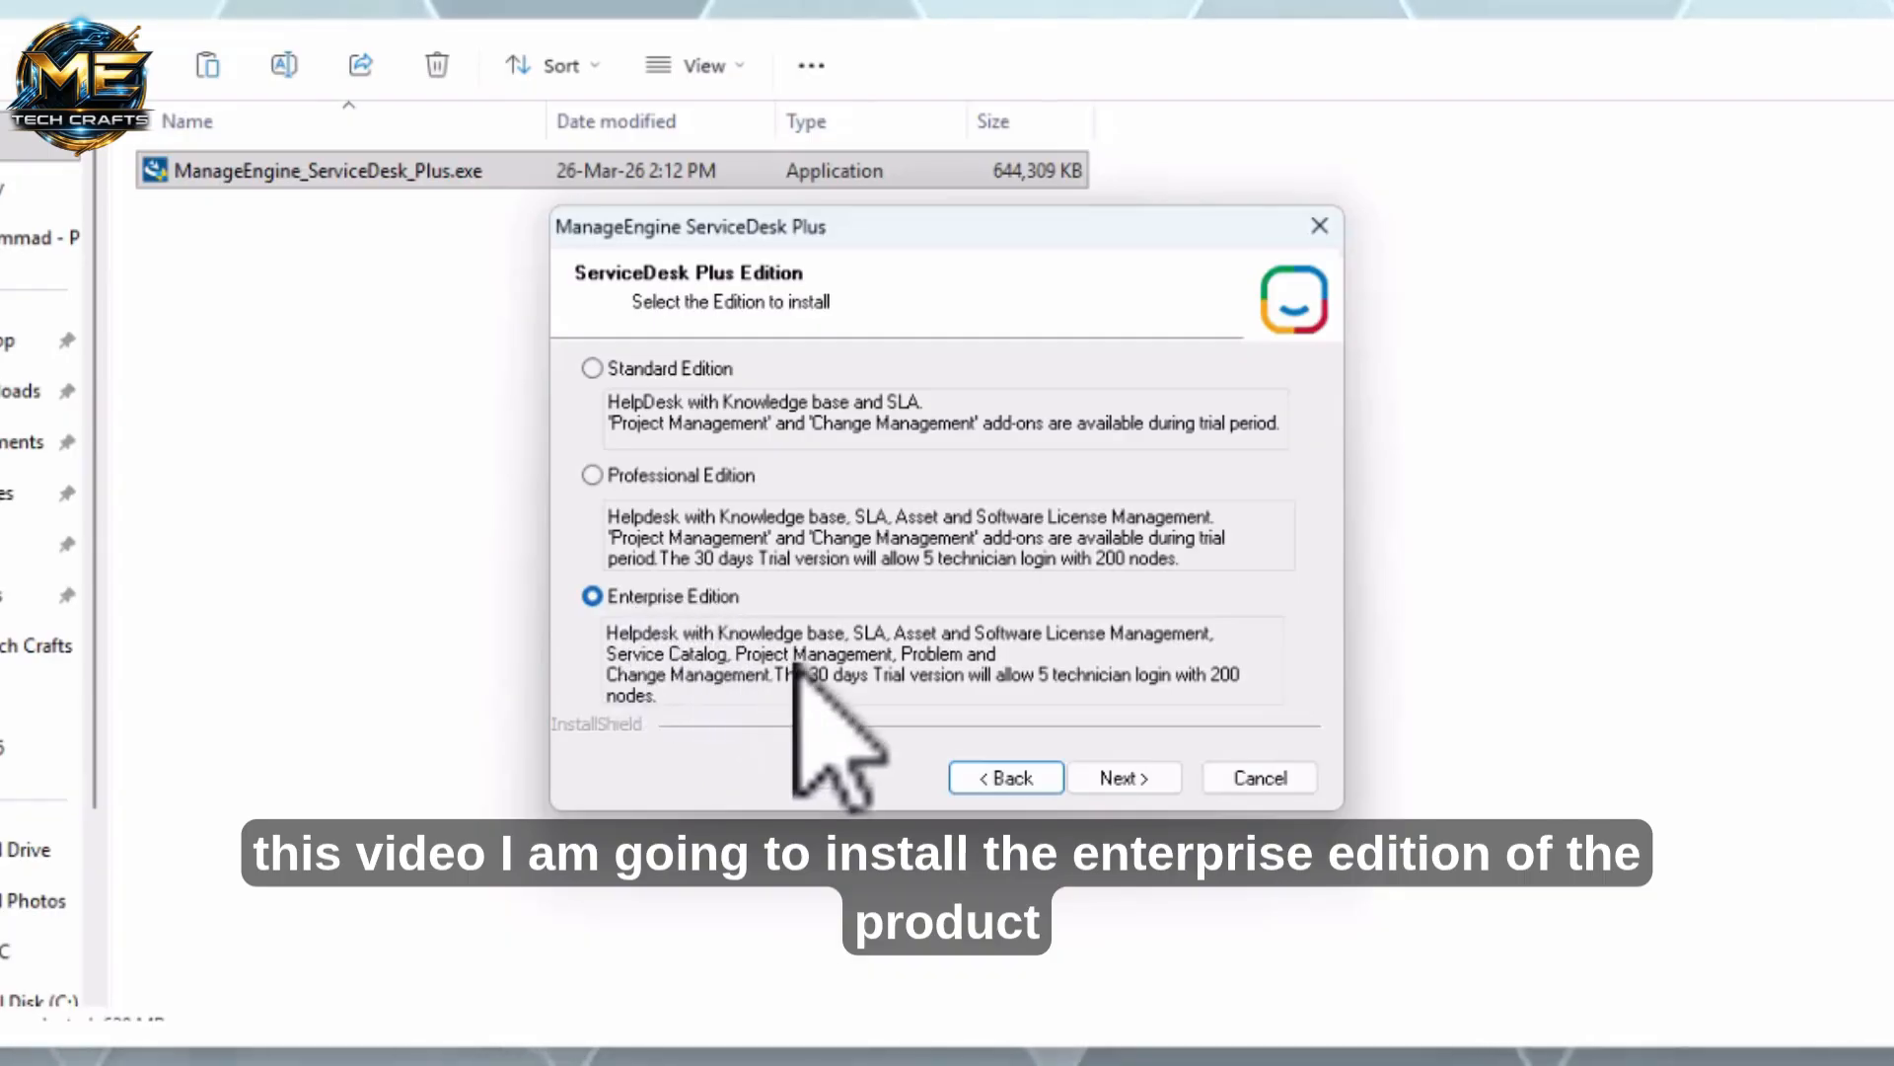
left_click(1142, 782)
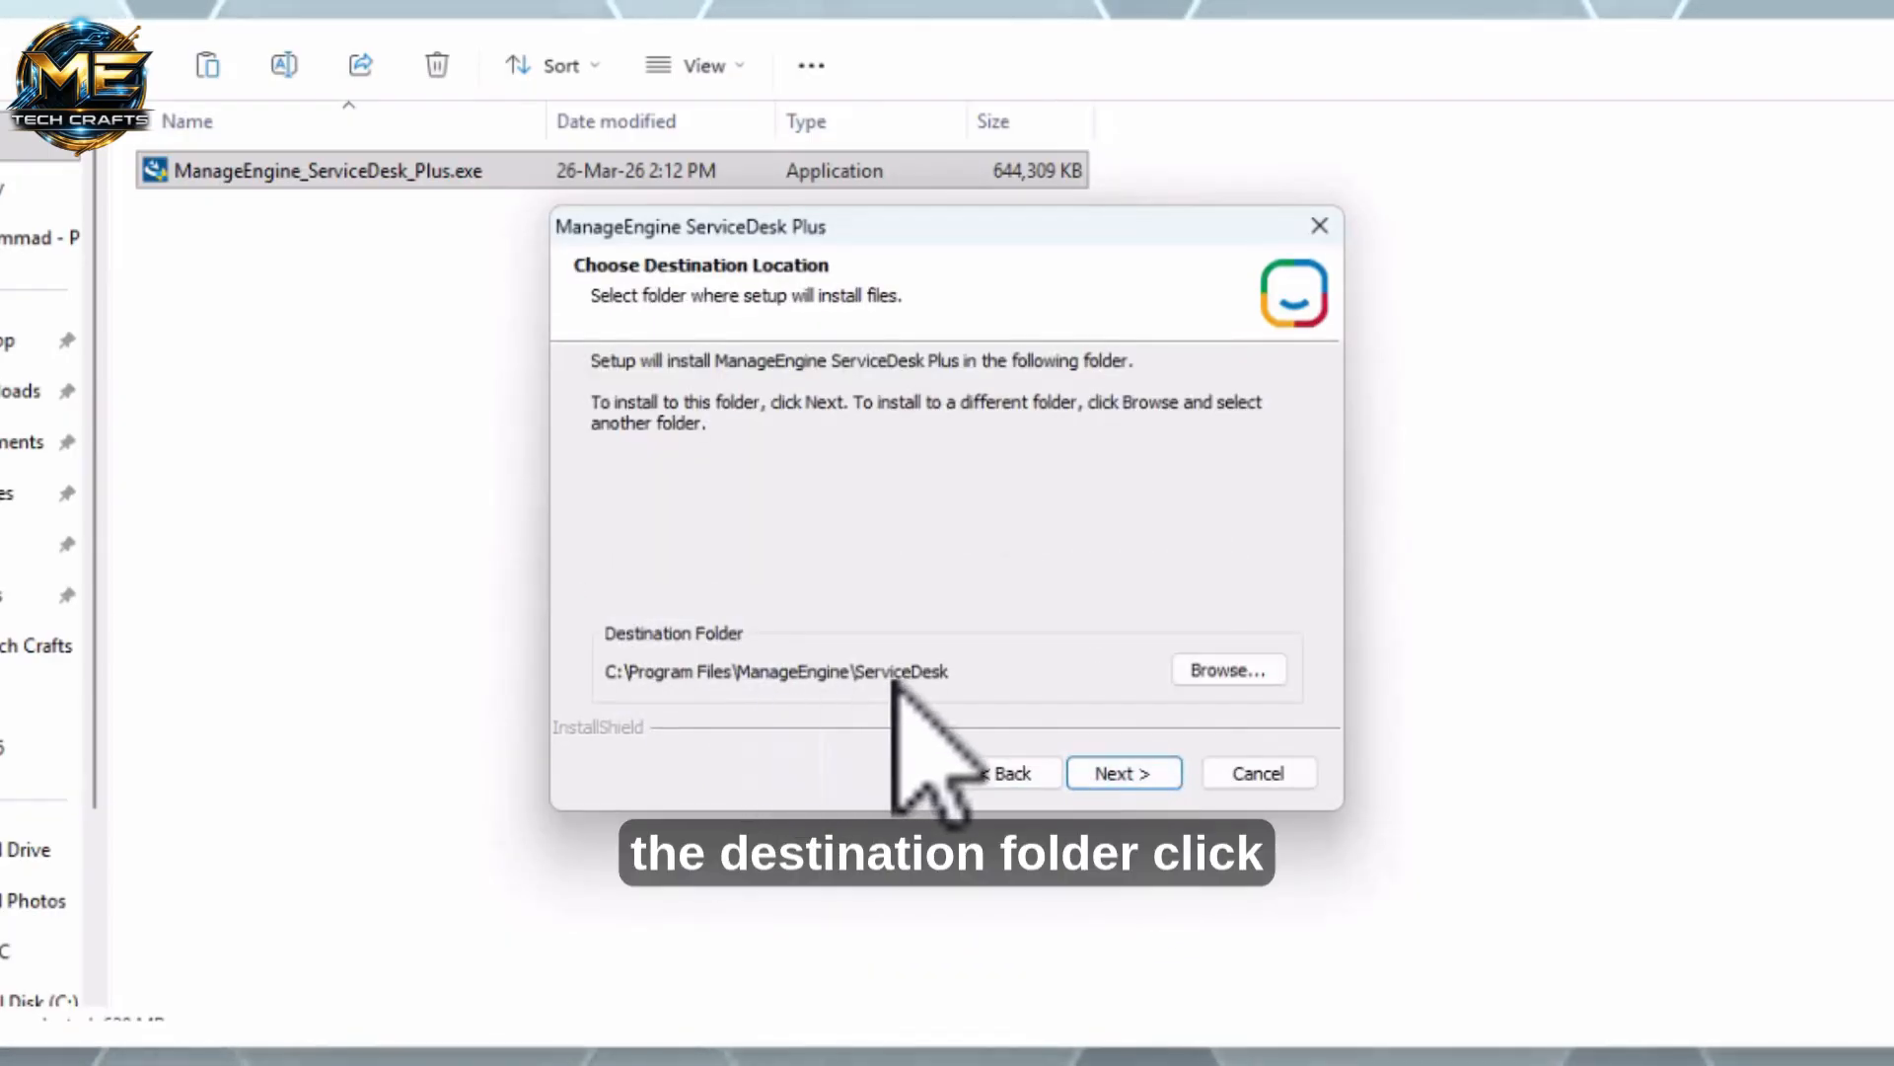
Keep the default destination folder, program folder ManageEngine ServiceDesk Plus, and web server port 8080
left_click(1125, 777)
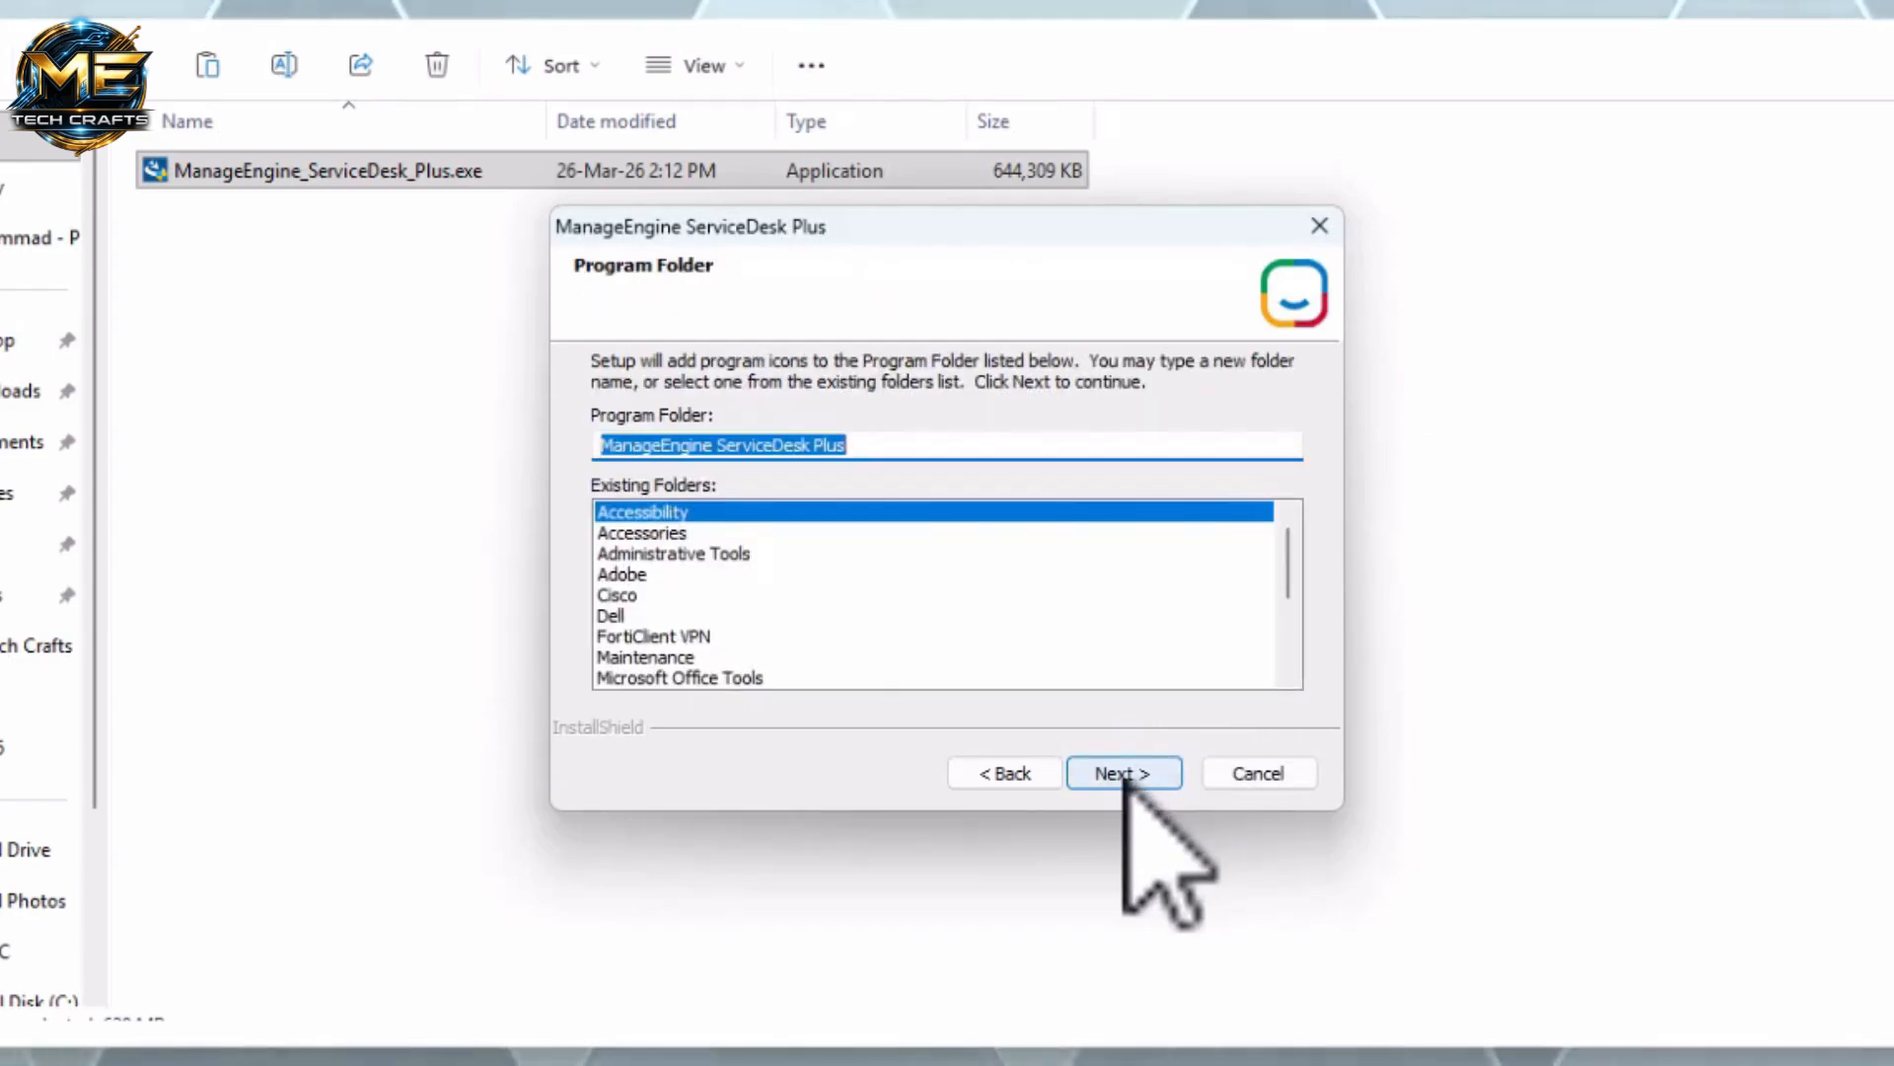
left_click(1124, 777)
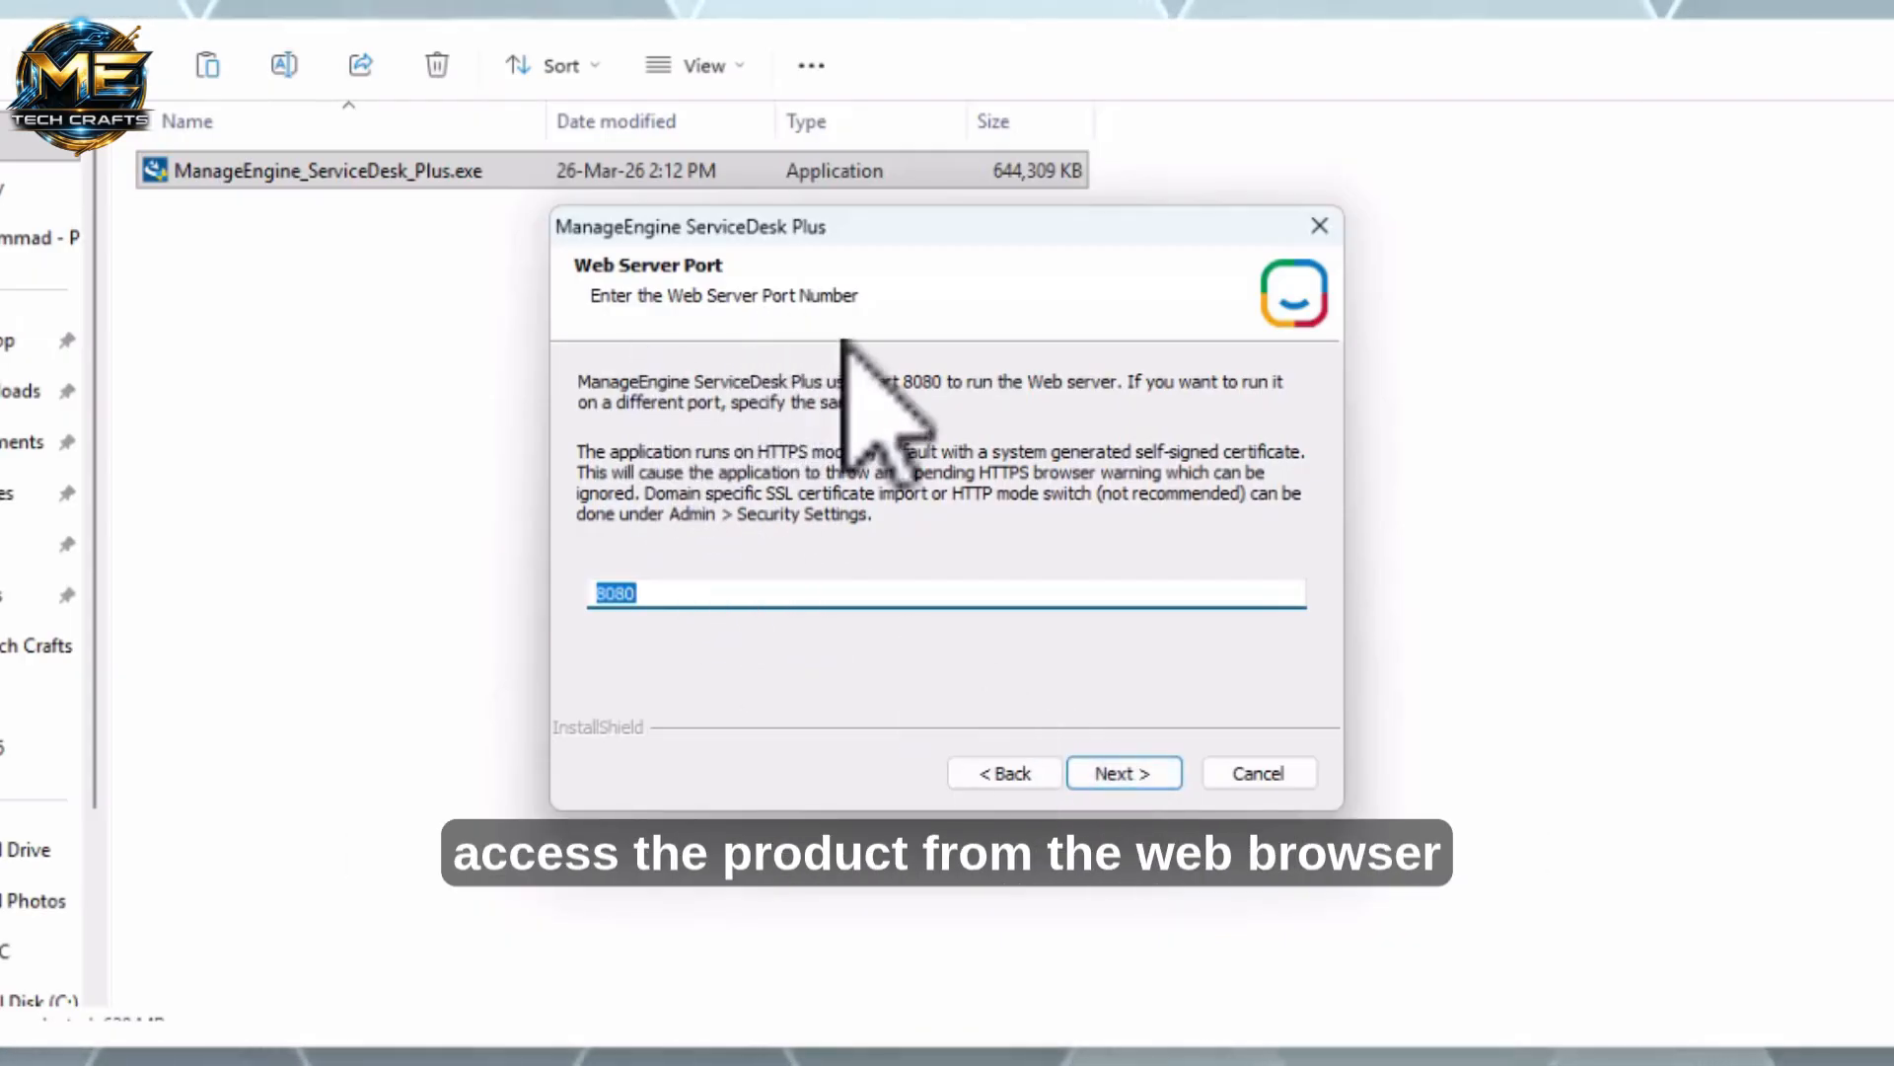
left_click(1118, 775)
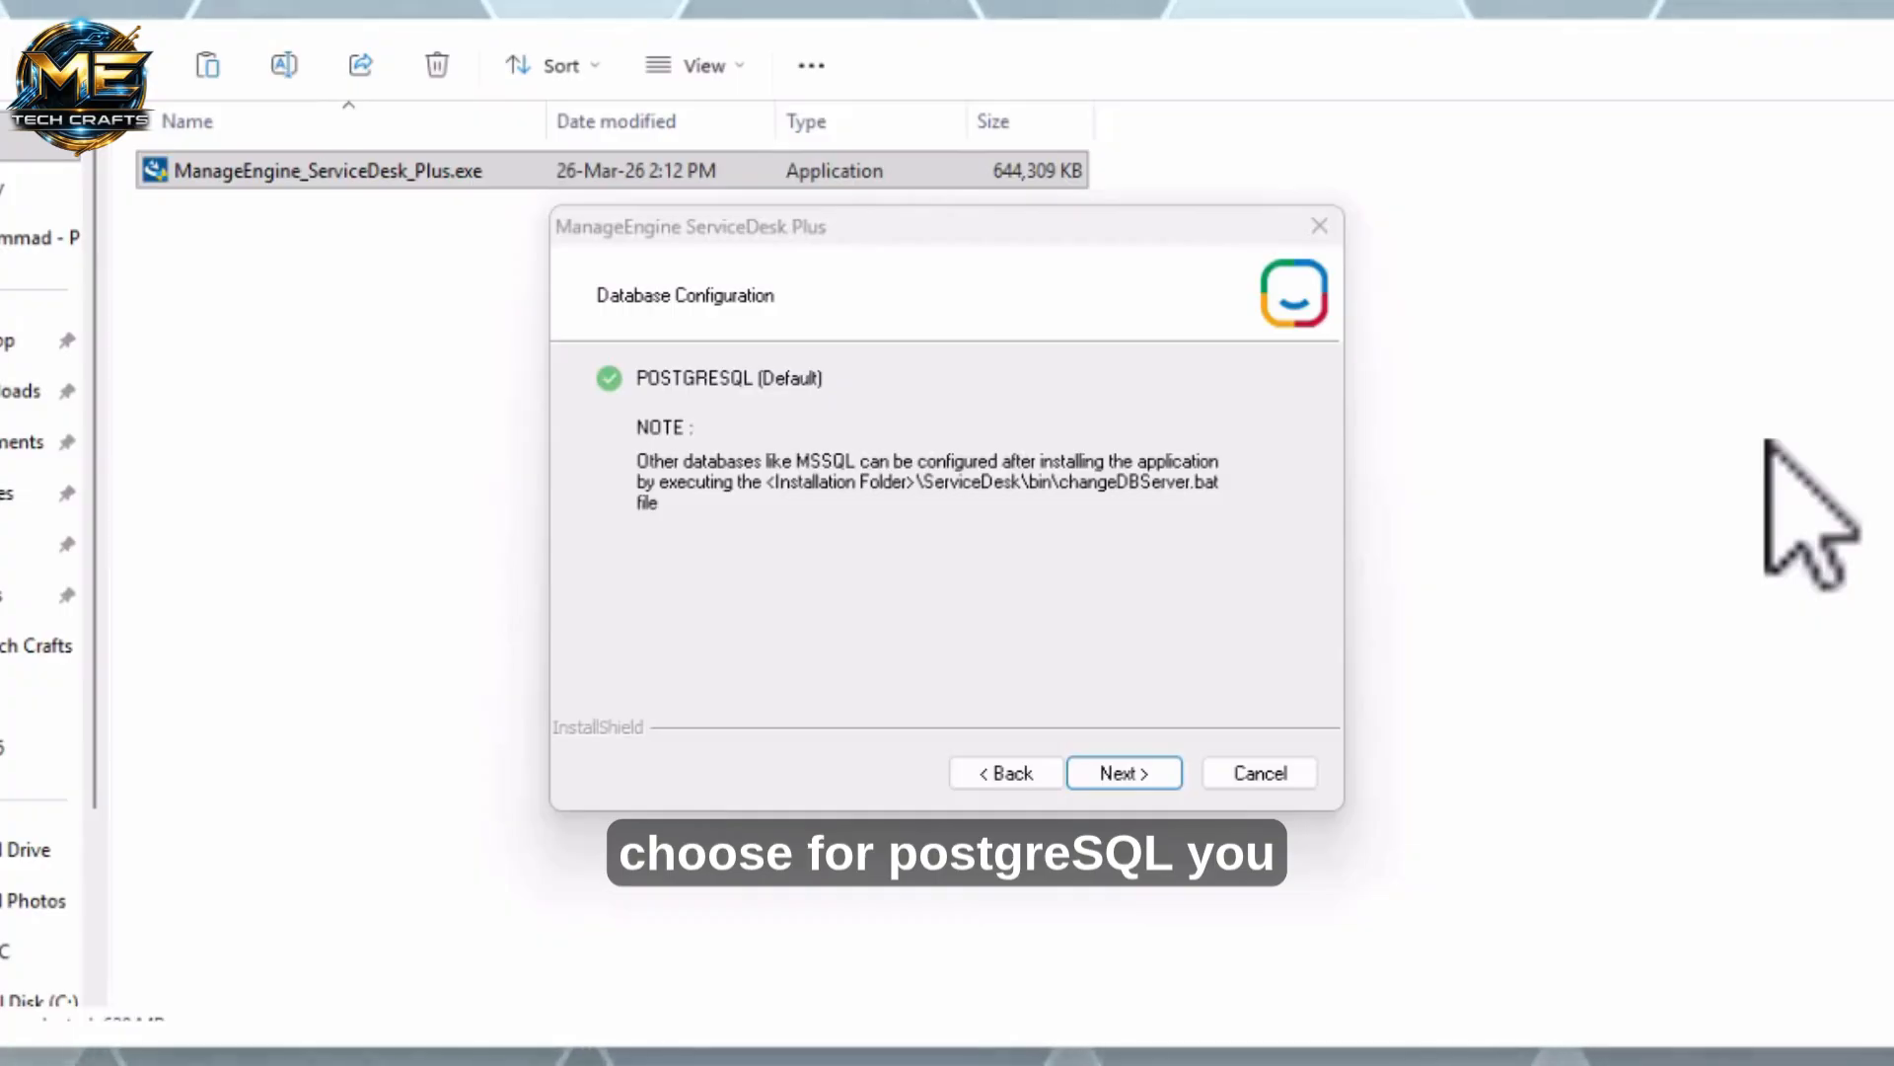
Continue with the default PostgreSQL database, skip the technical support registration, and begin copying files
key("Return")
left_click(1250, 578)
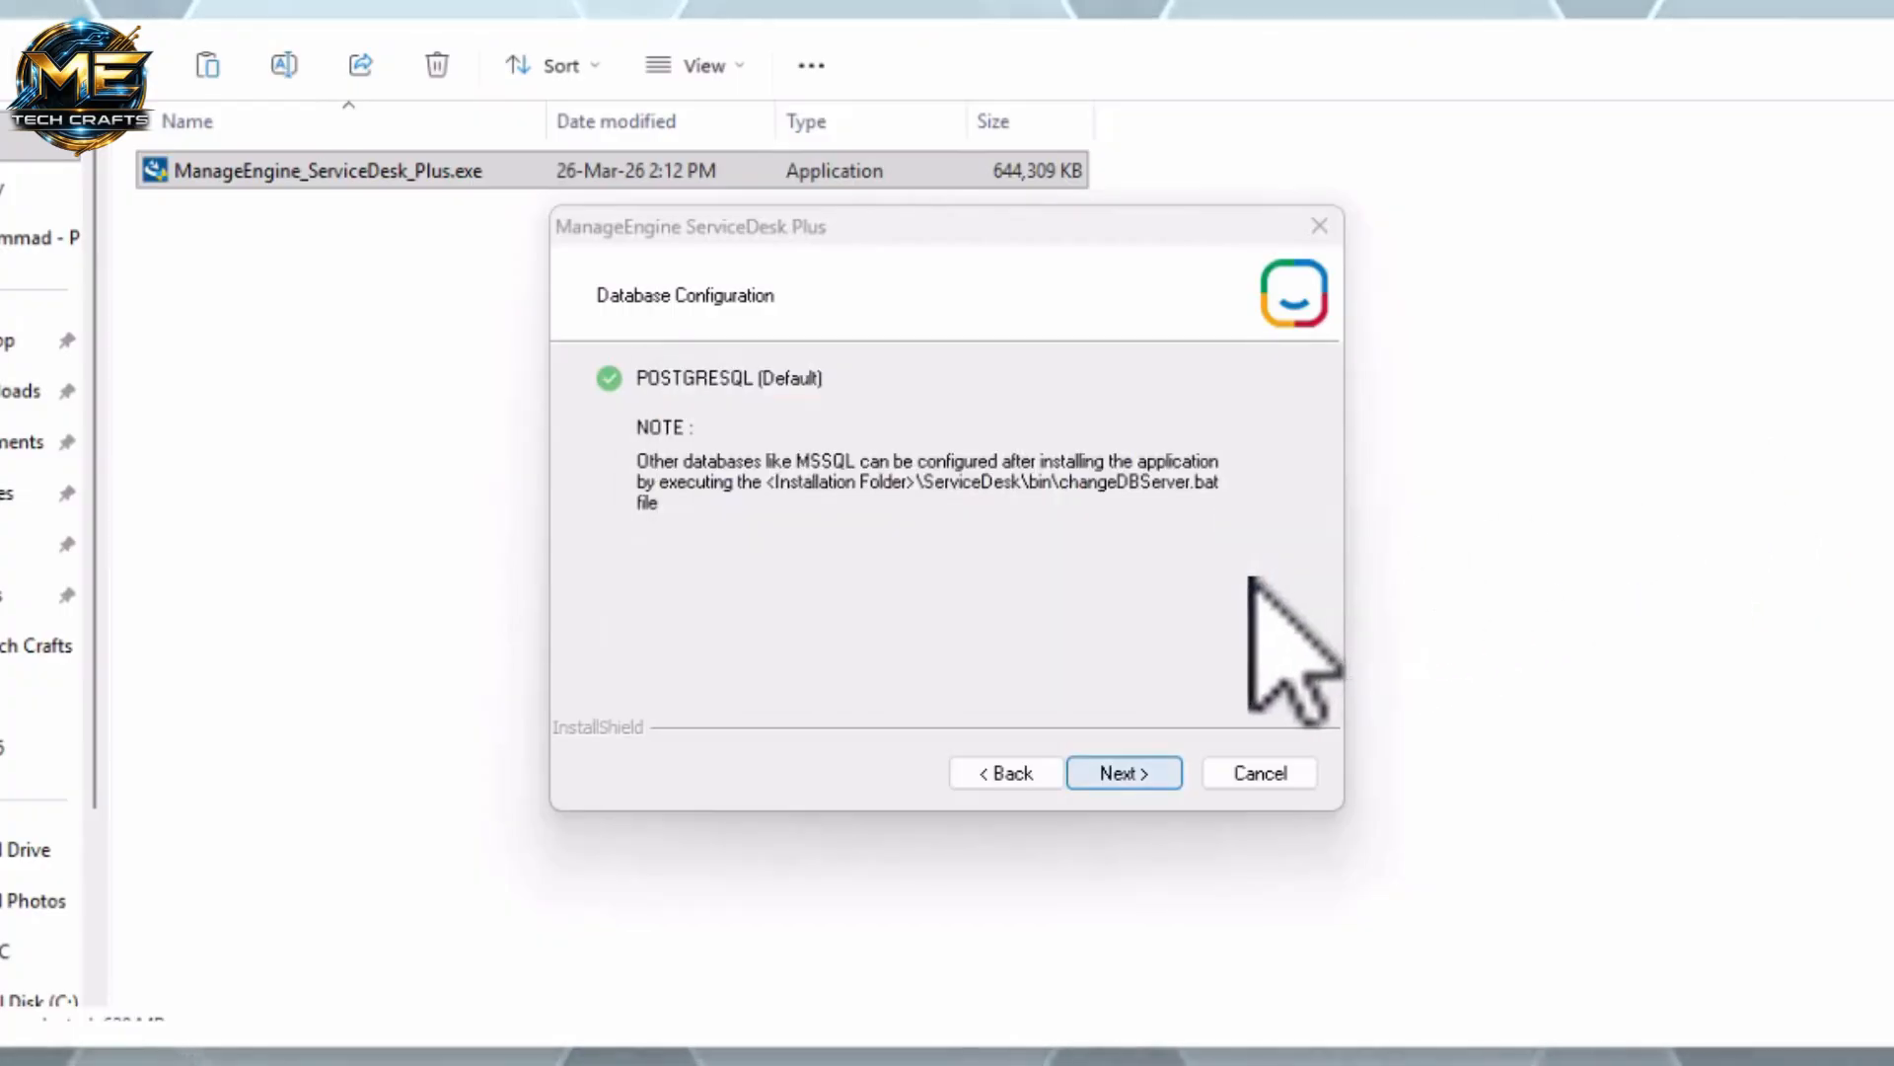
left_click(1130, 772)
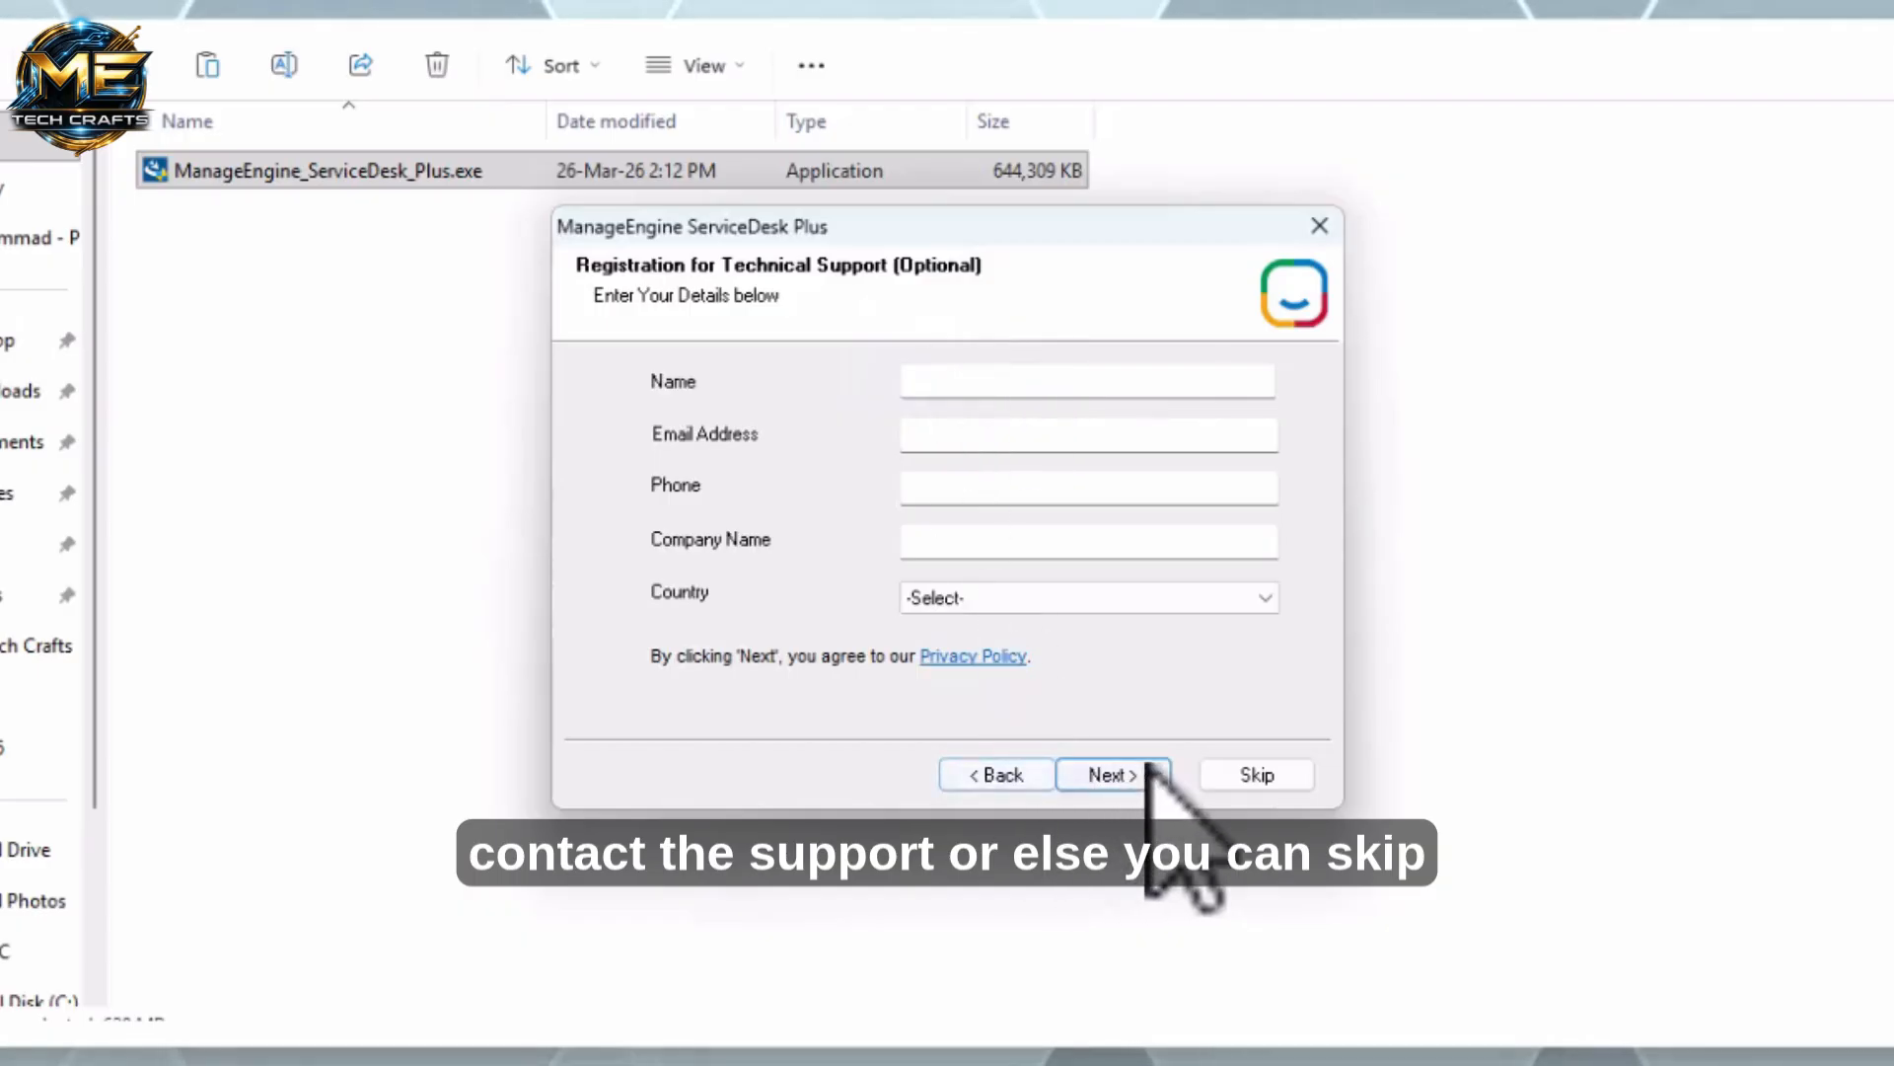
left_click(1238, 775)
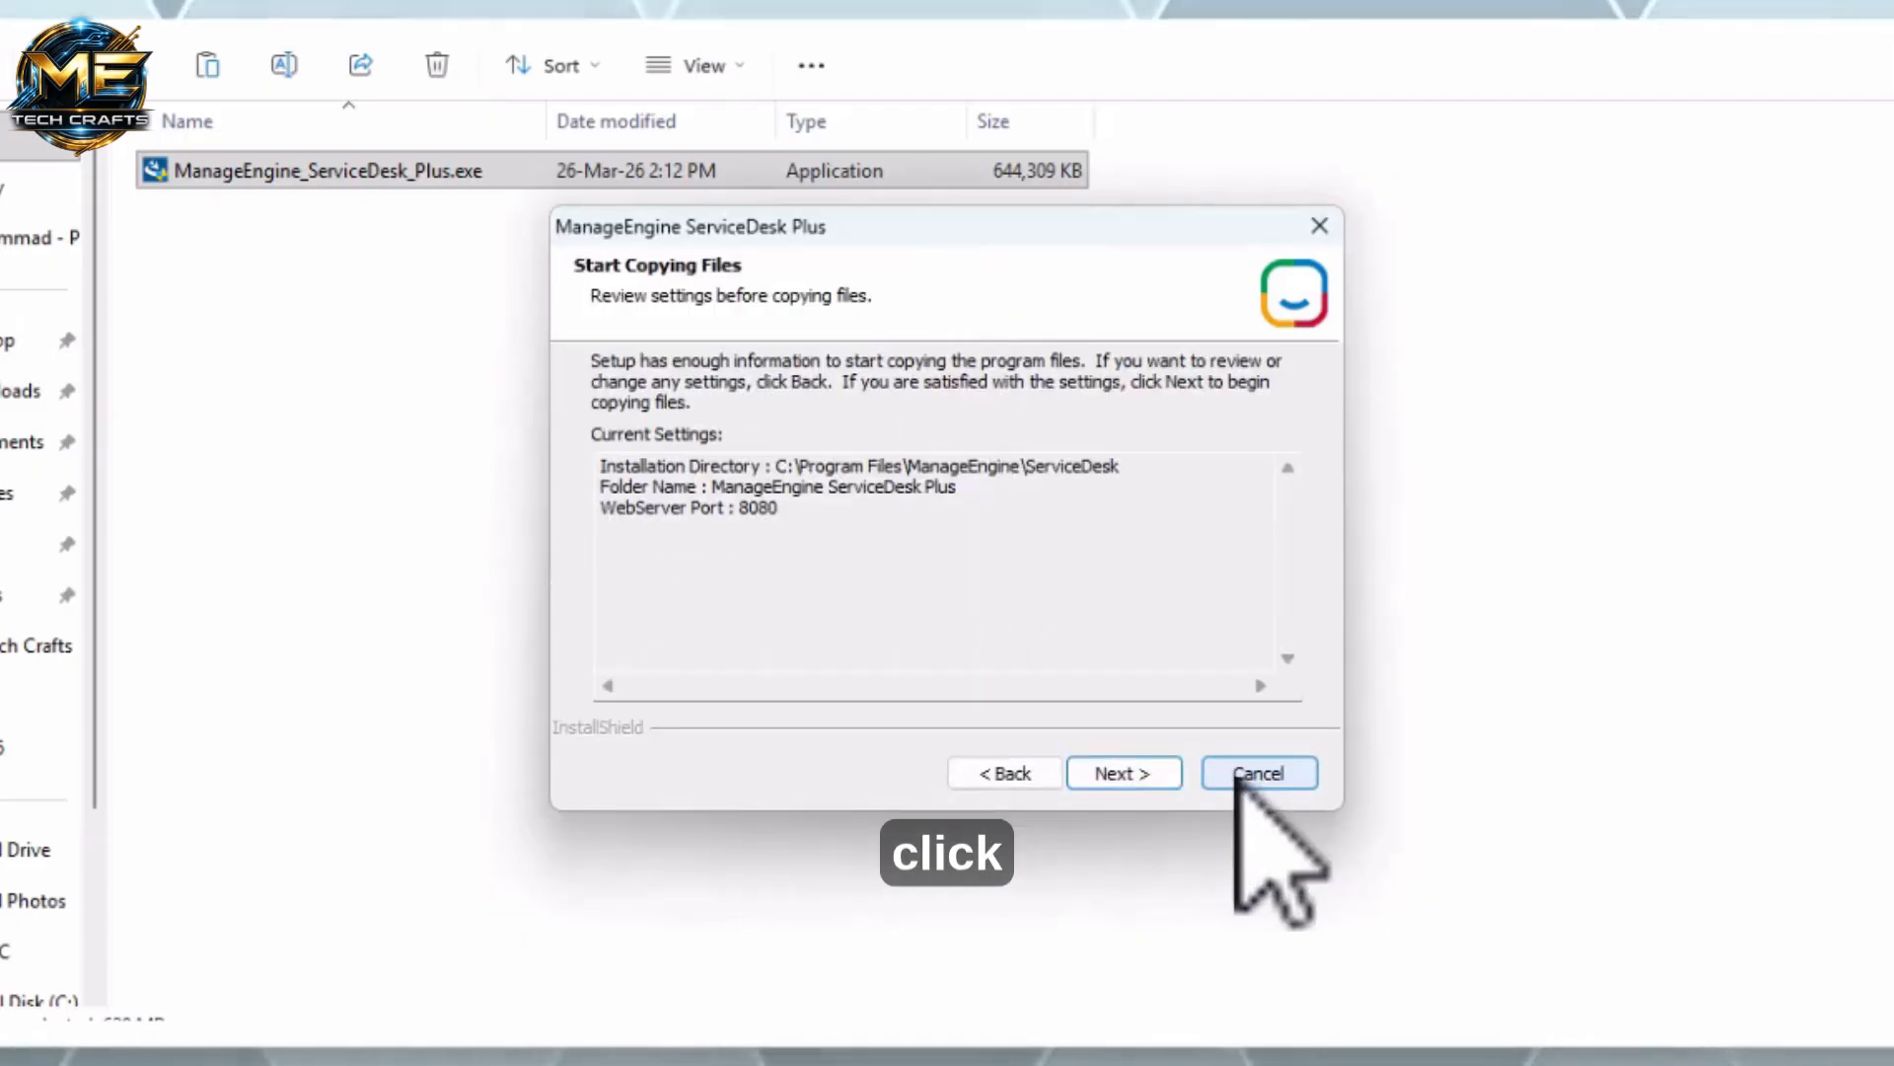
left_click(1124, 774)
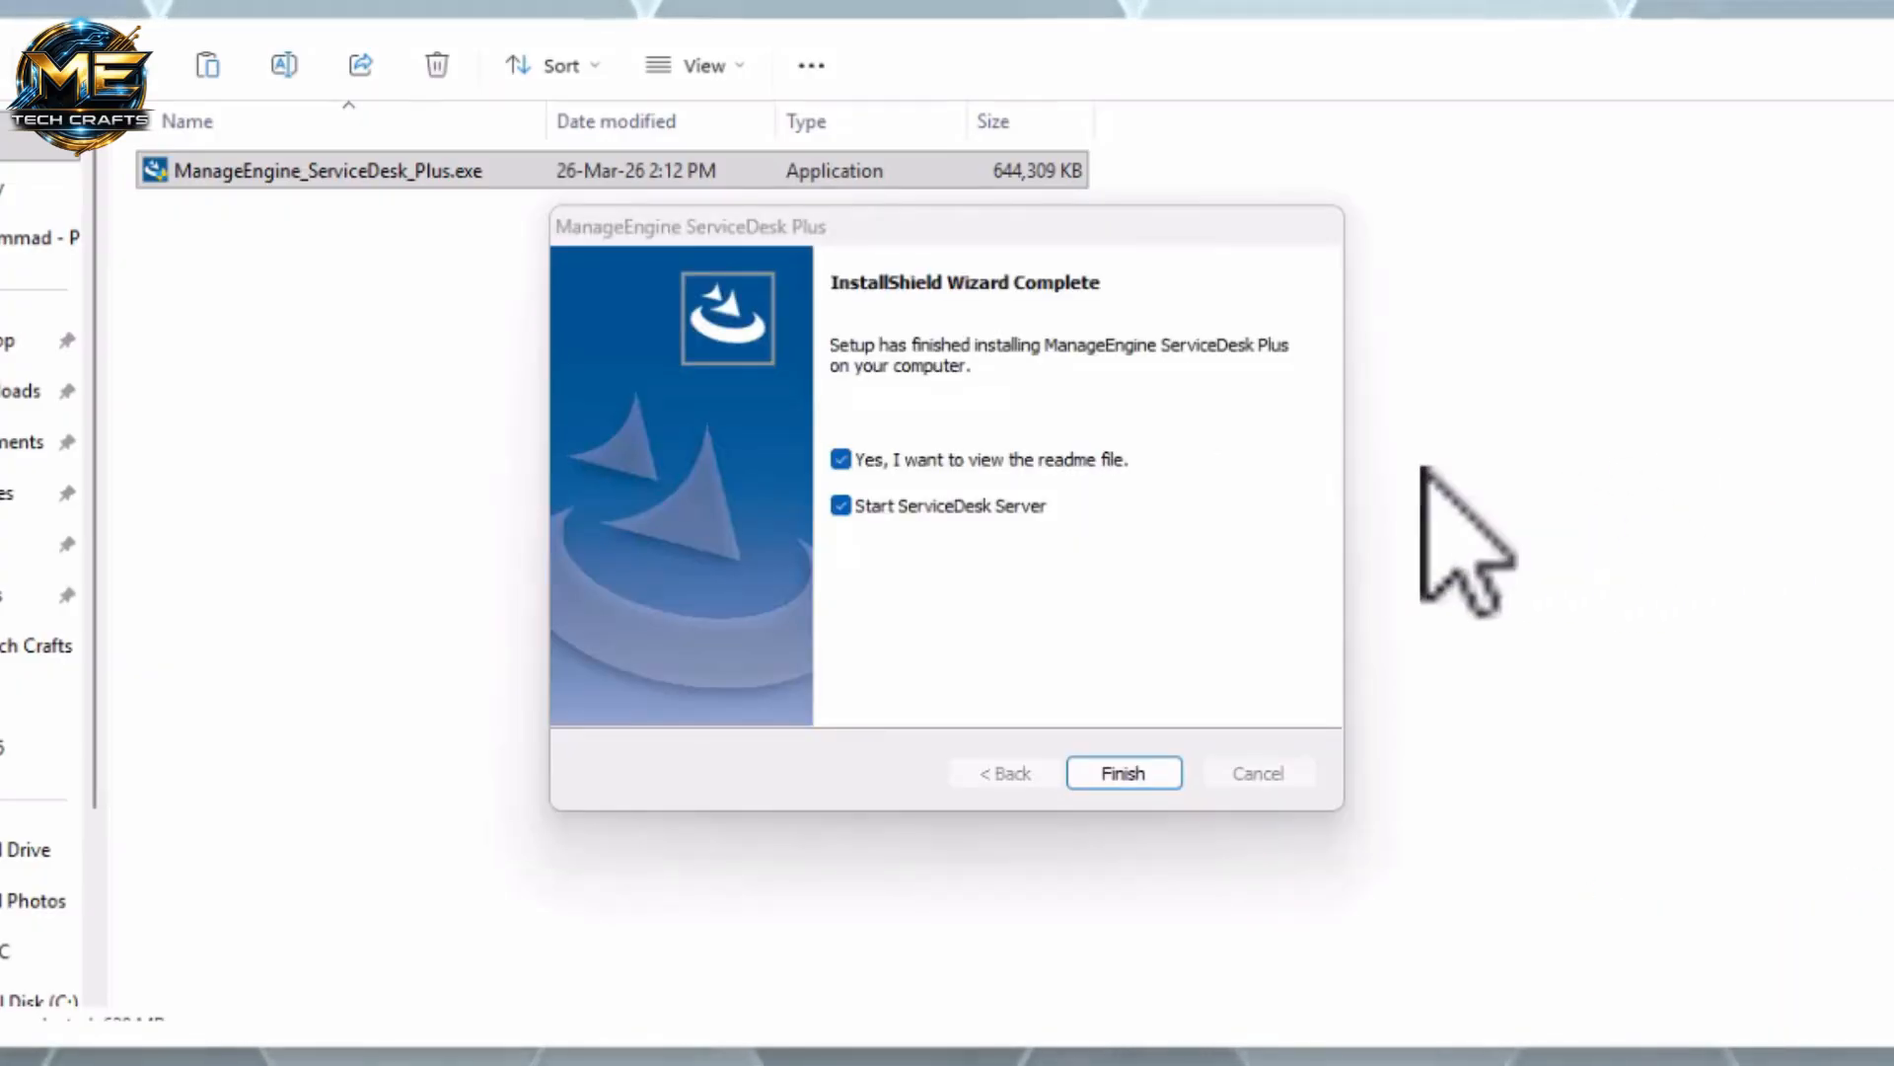
Finish the wizard with the readme option cleared and Start ServiceDesk Server left checked
left_click(979, 460)
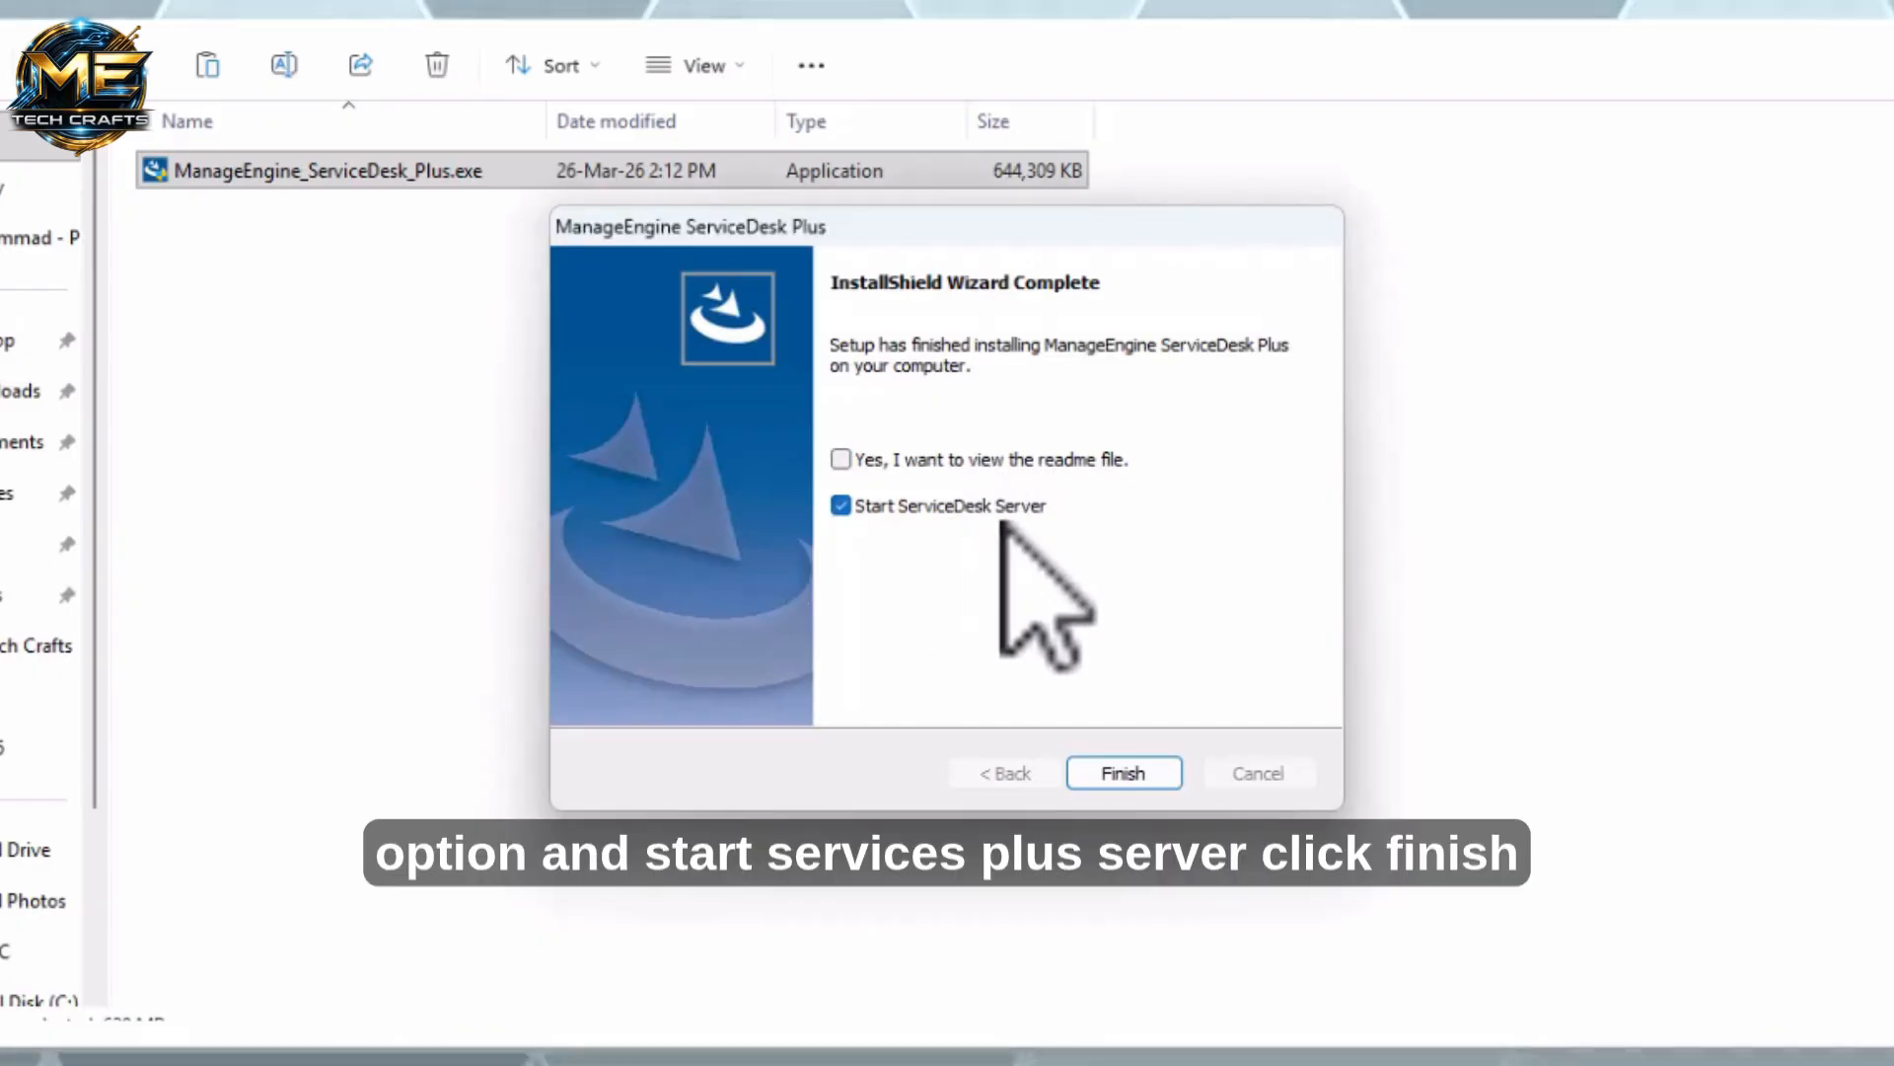
left_click(1119, 774)
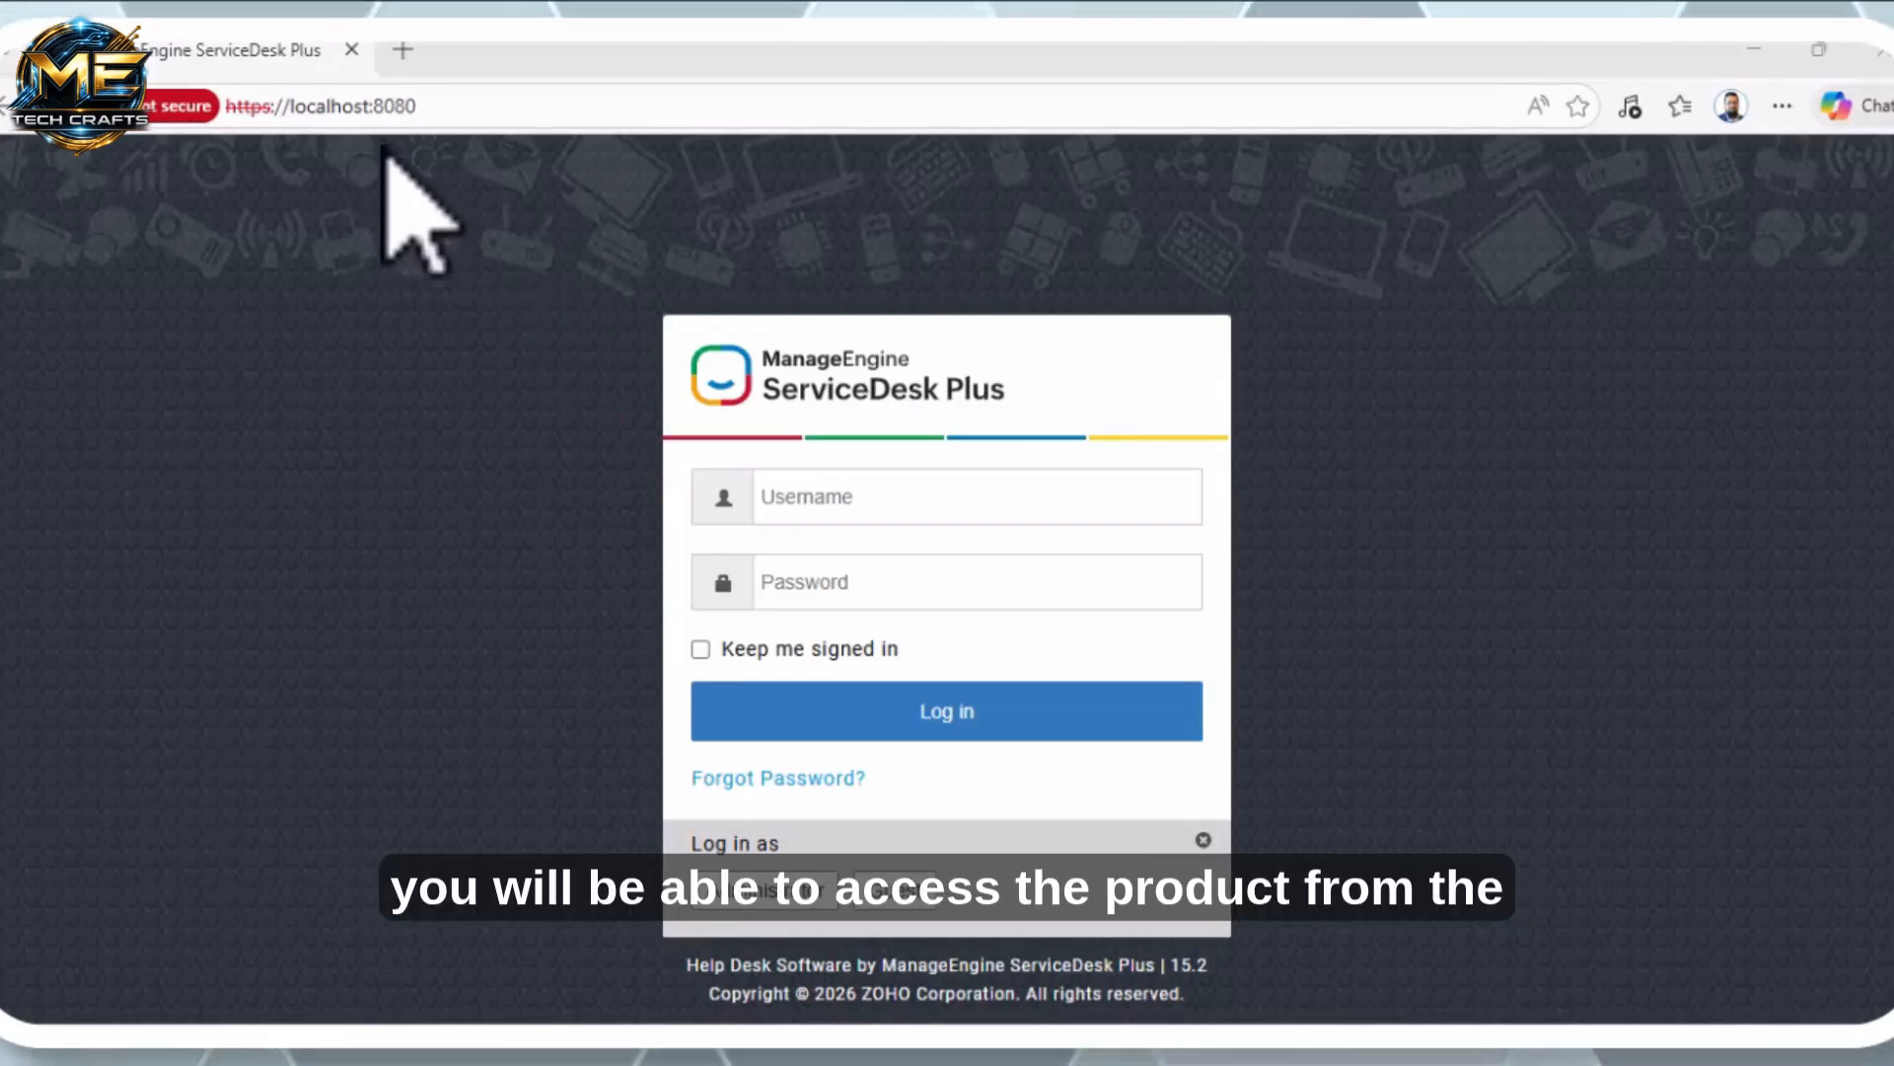
Sign in to the web console at localhost:8080 as the default Administrator
left_click(444, 109)
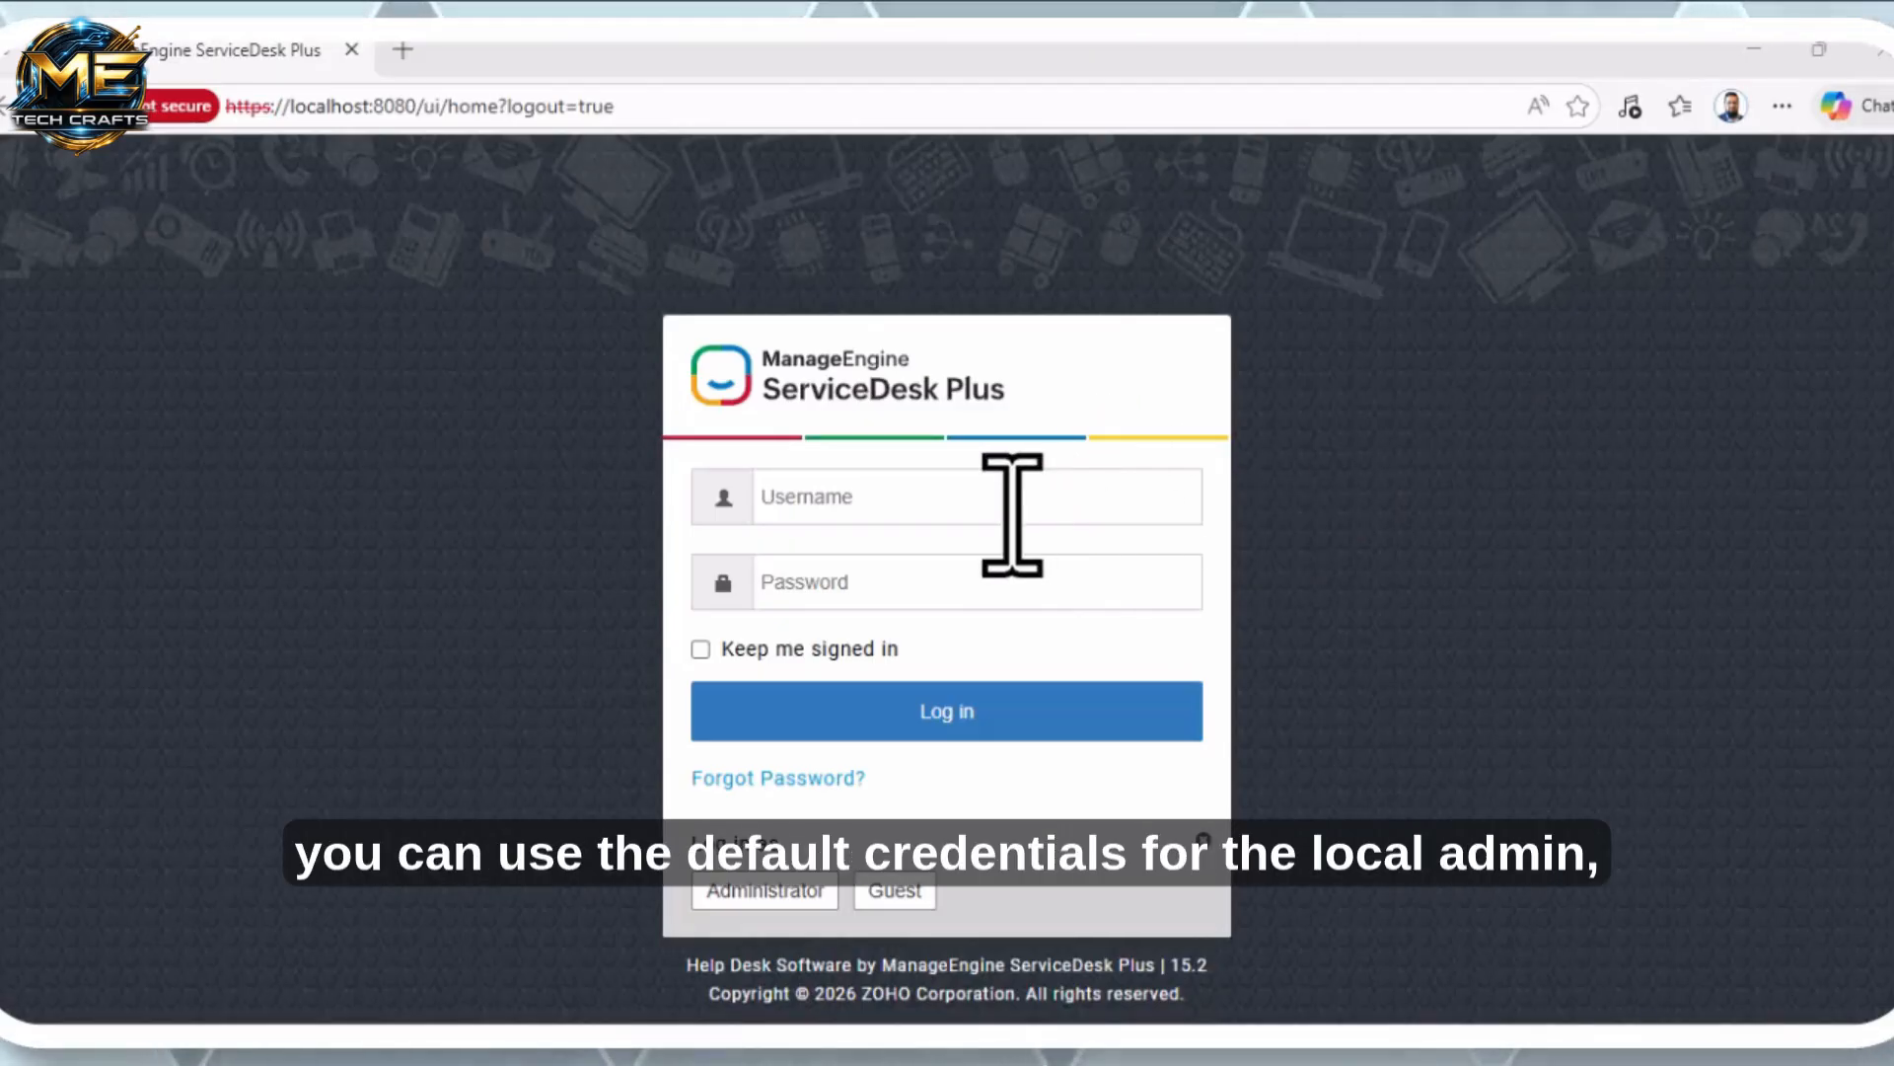
left_click(738, 898)
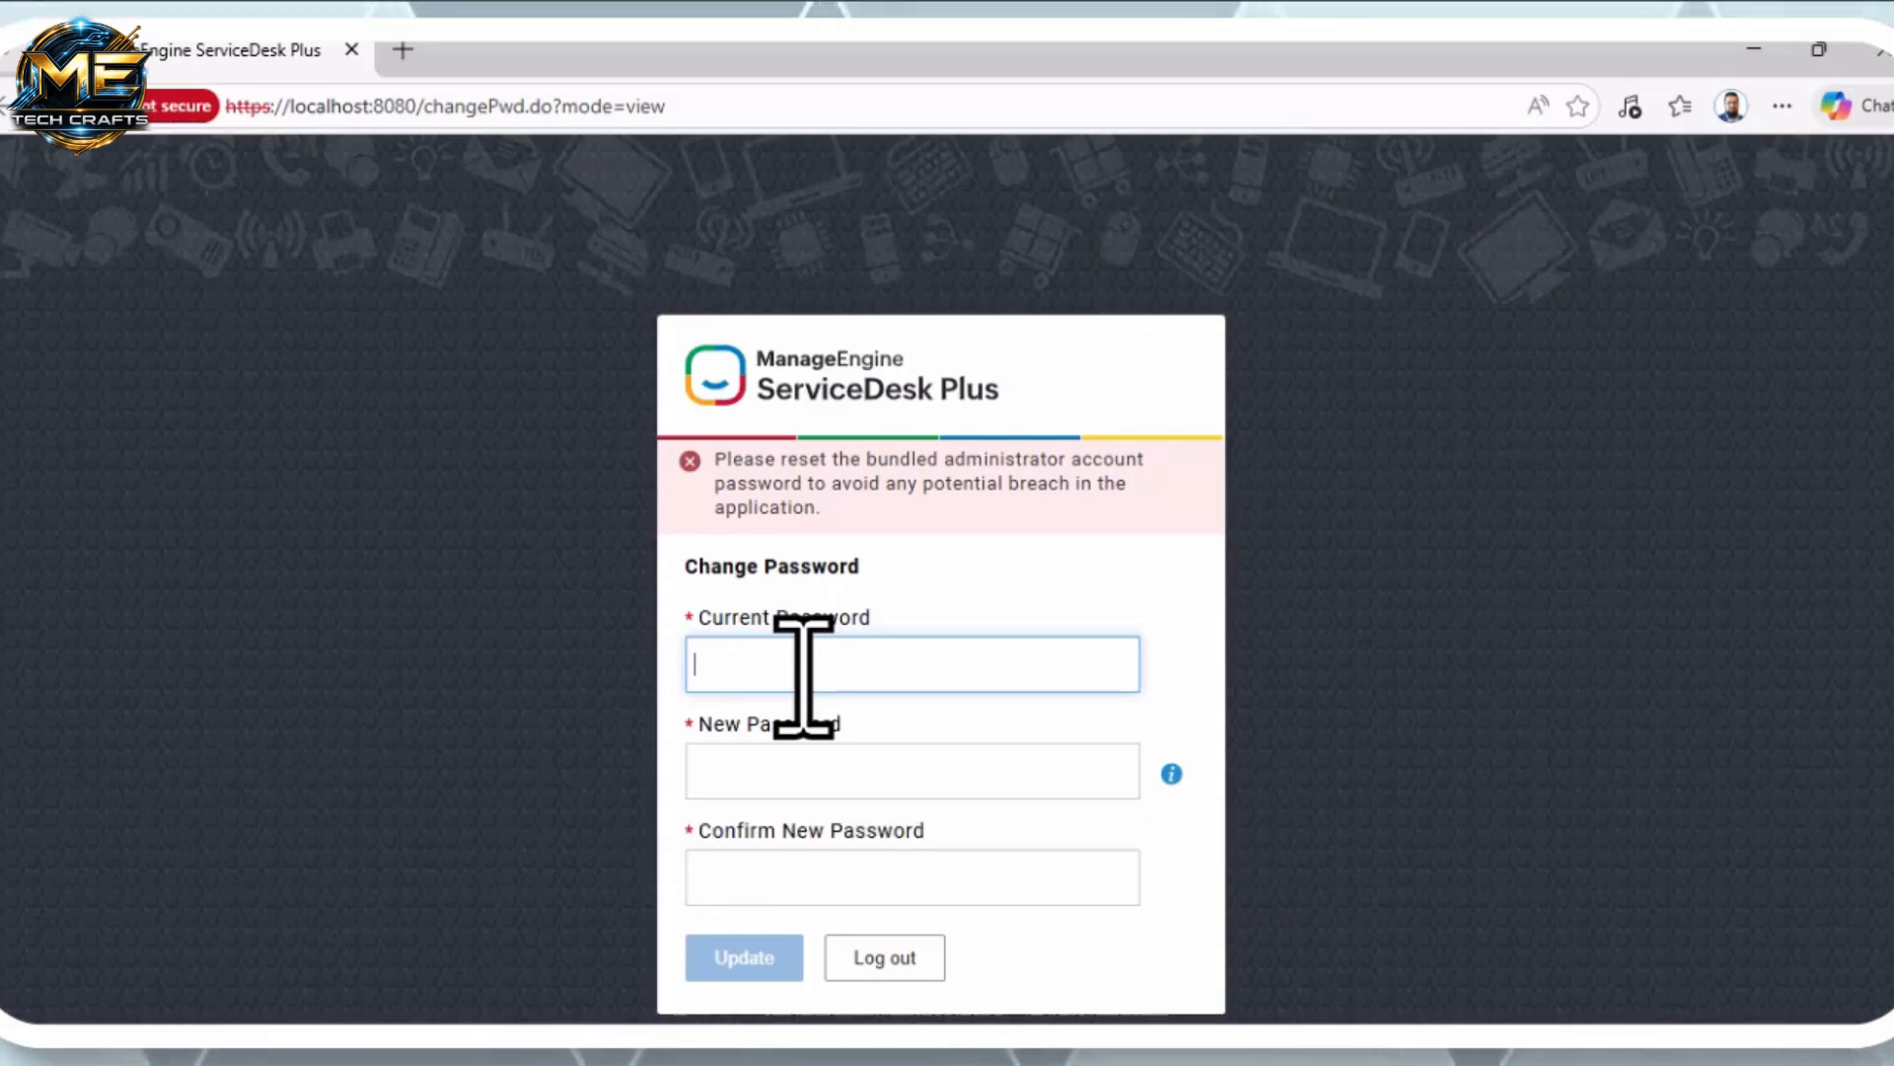
Enter the current administrator password in the change-password form and toggle its visibility
type("strat")
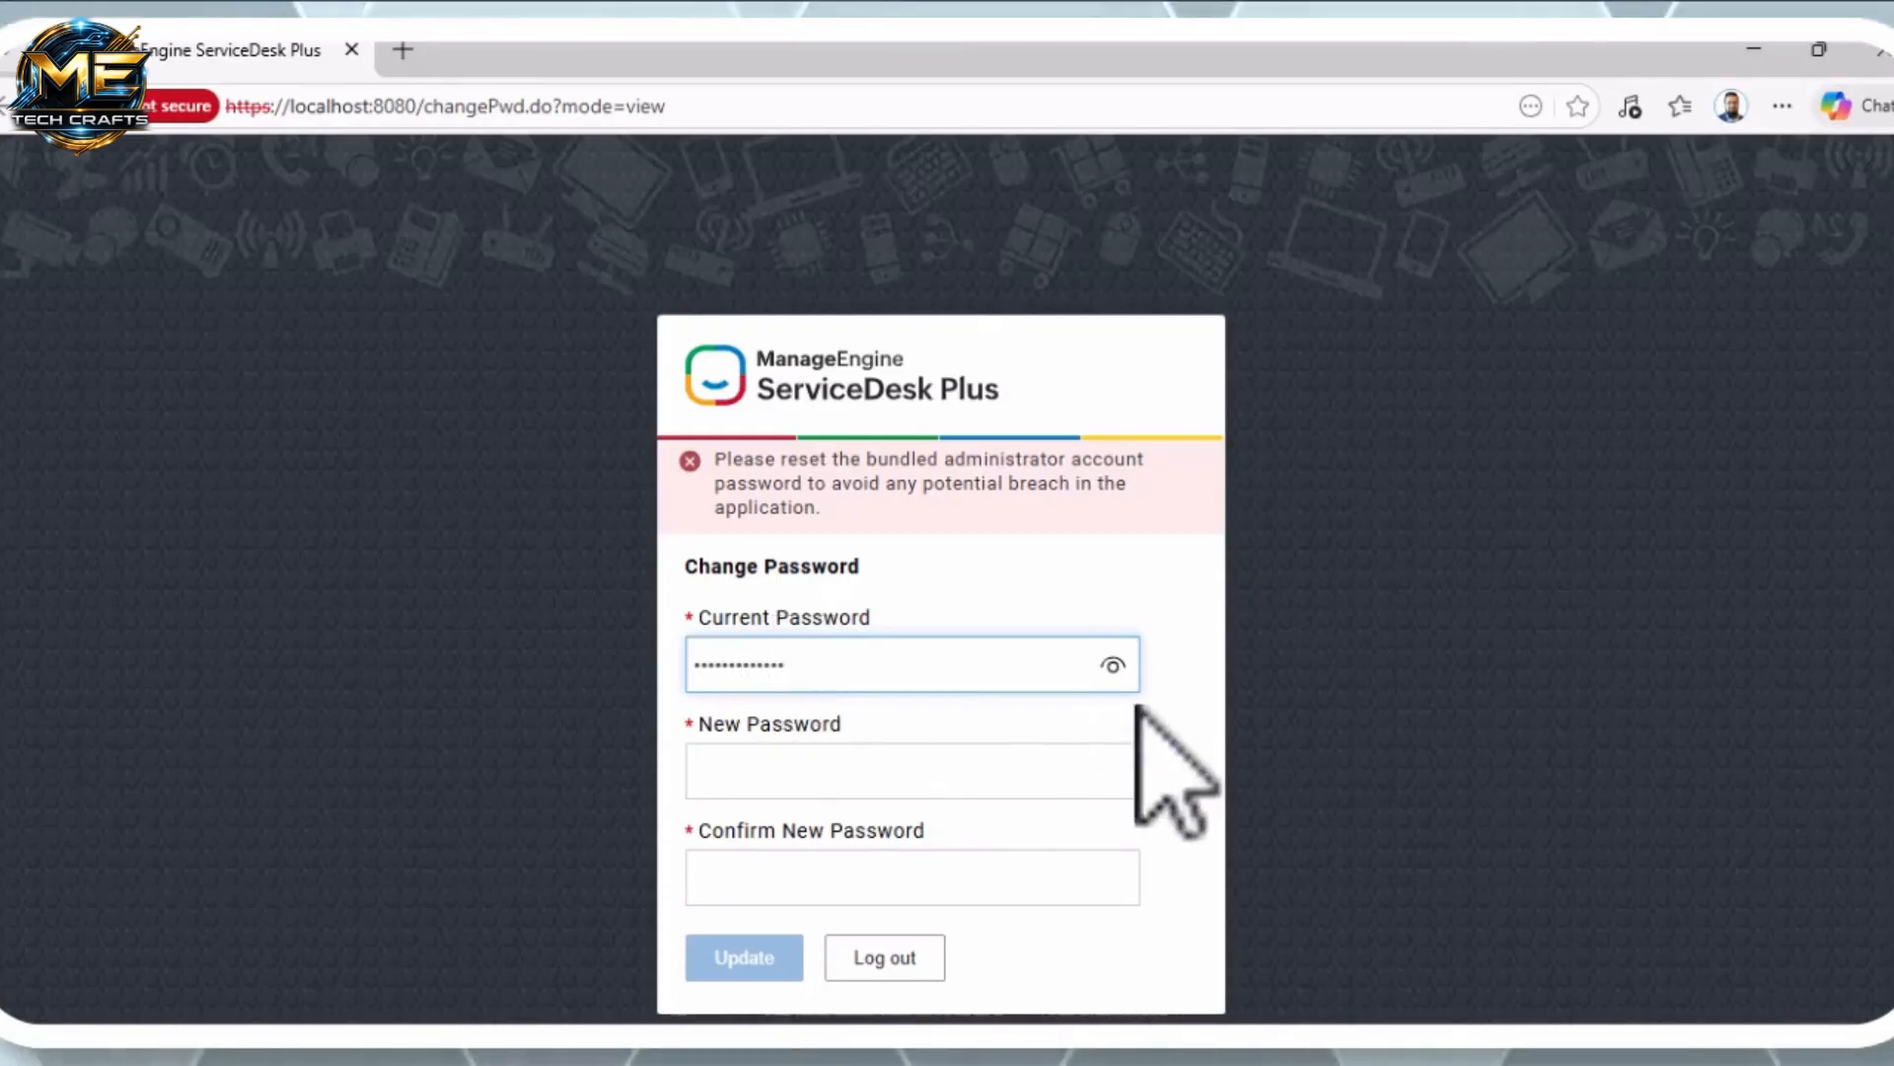
left_click(1115, 666)
left_click(1115, 666)
Enter and confirm a new administrator password, then submit the update
left_click(868, 760)
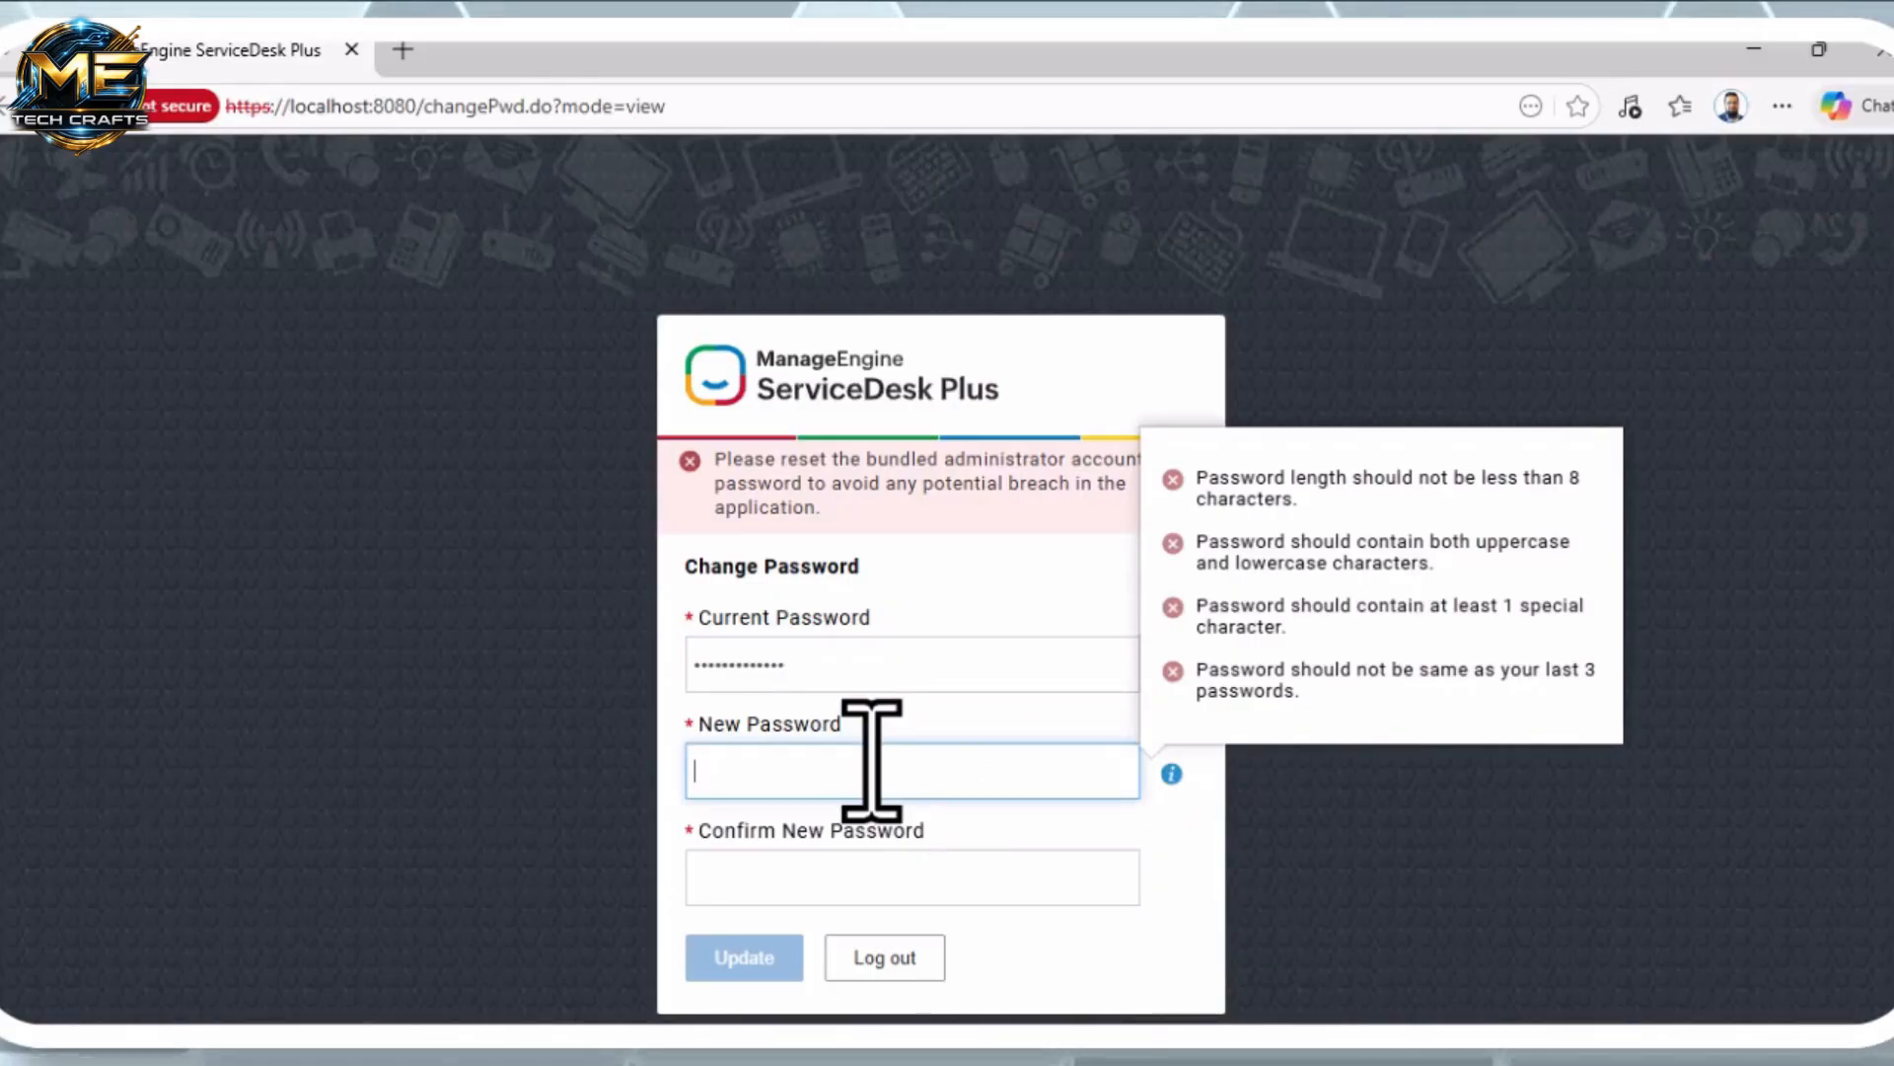
type("A")
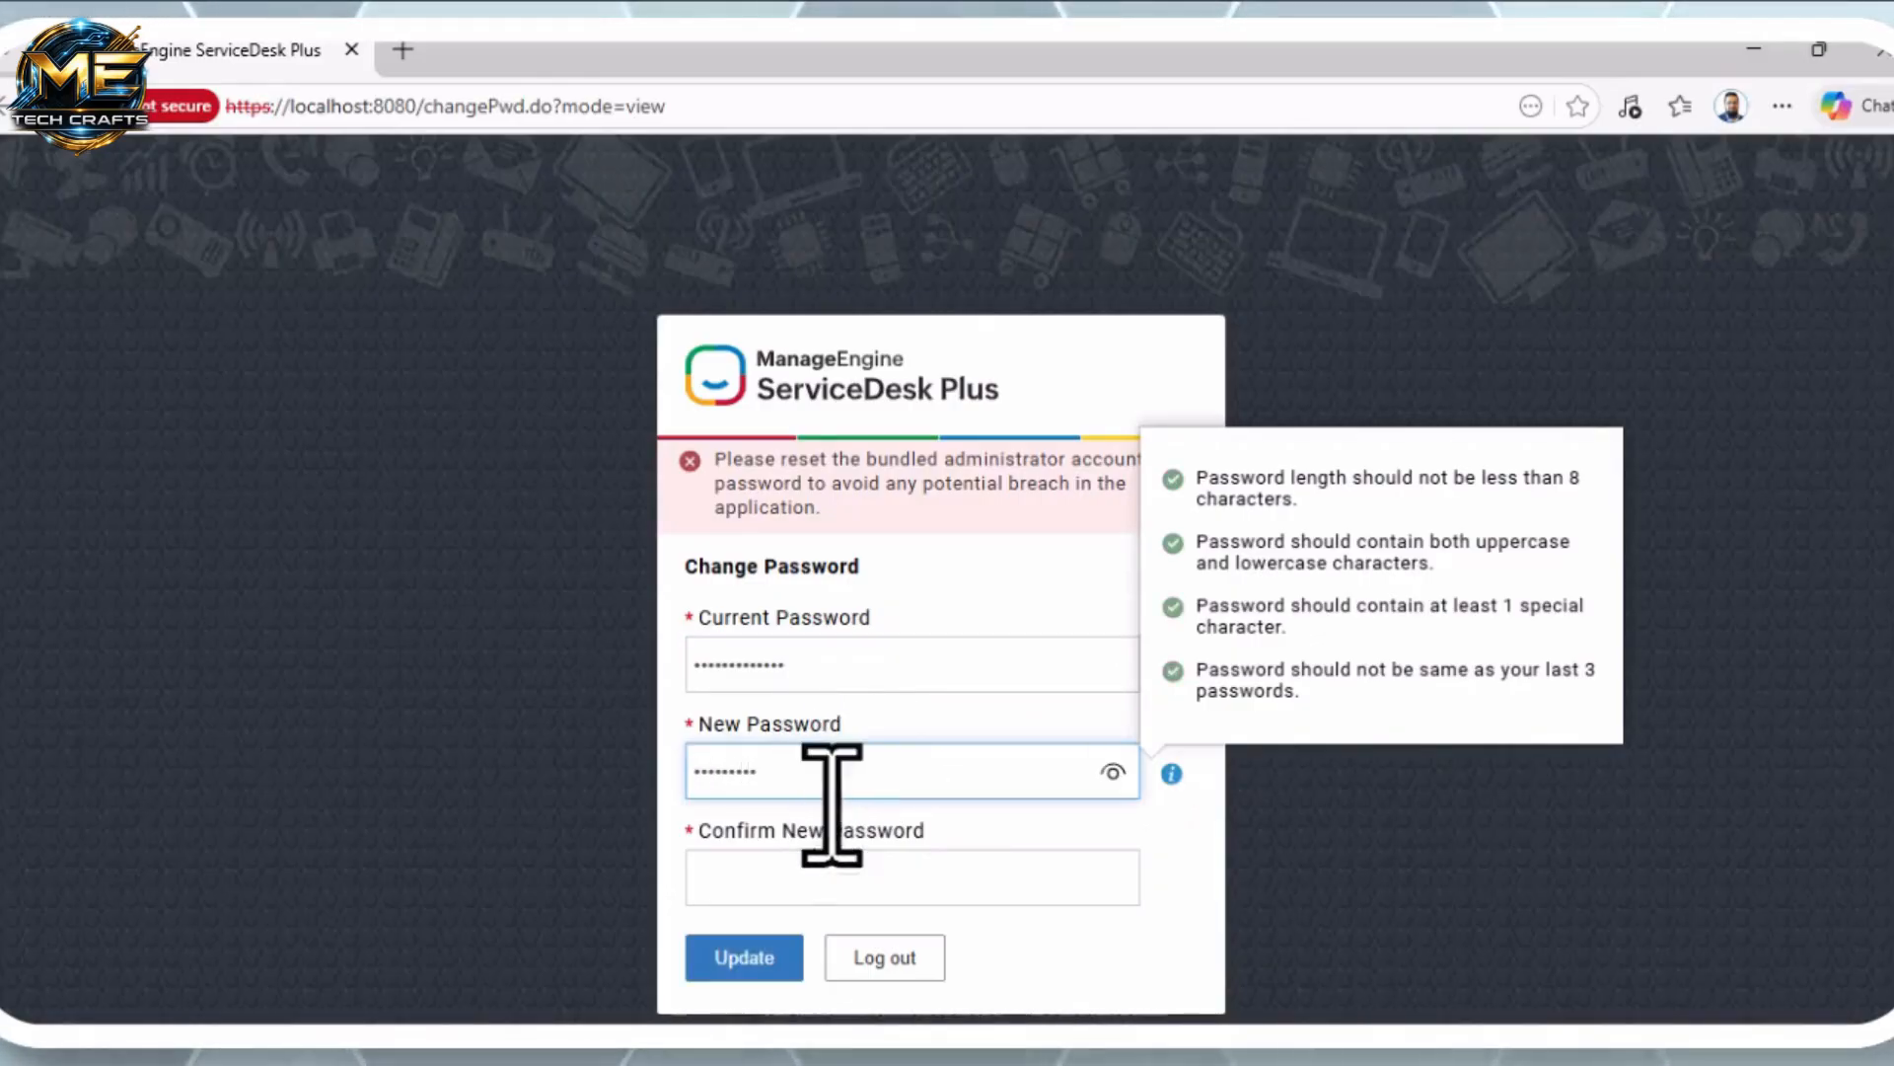
left_click(868, 886)
type("A")
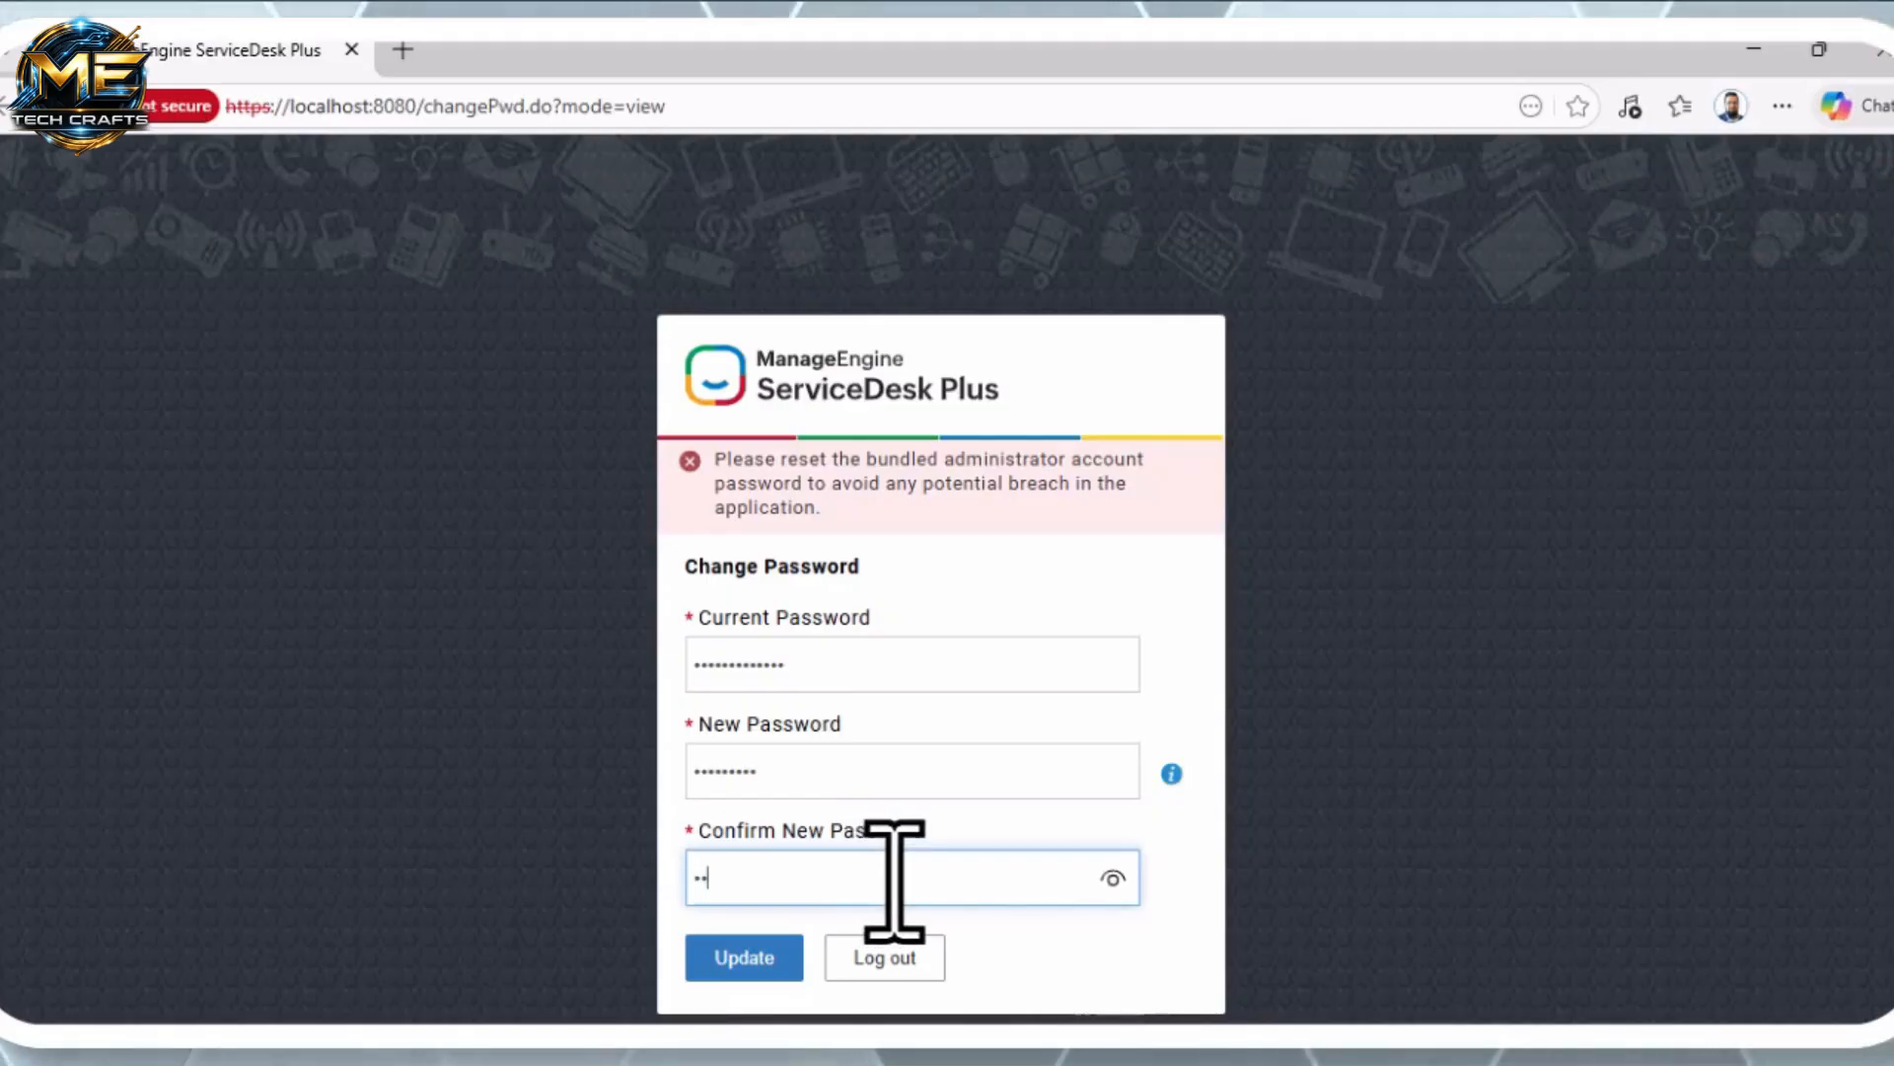
type("dmin")
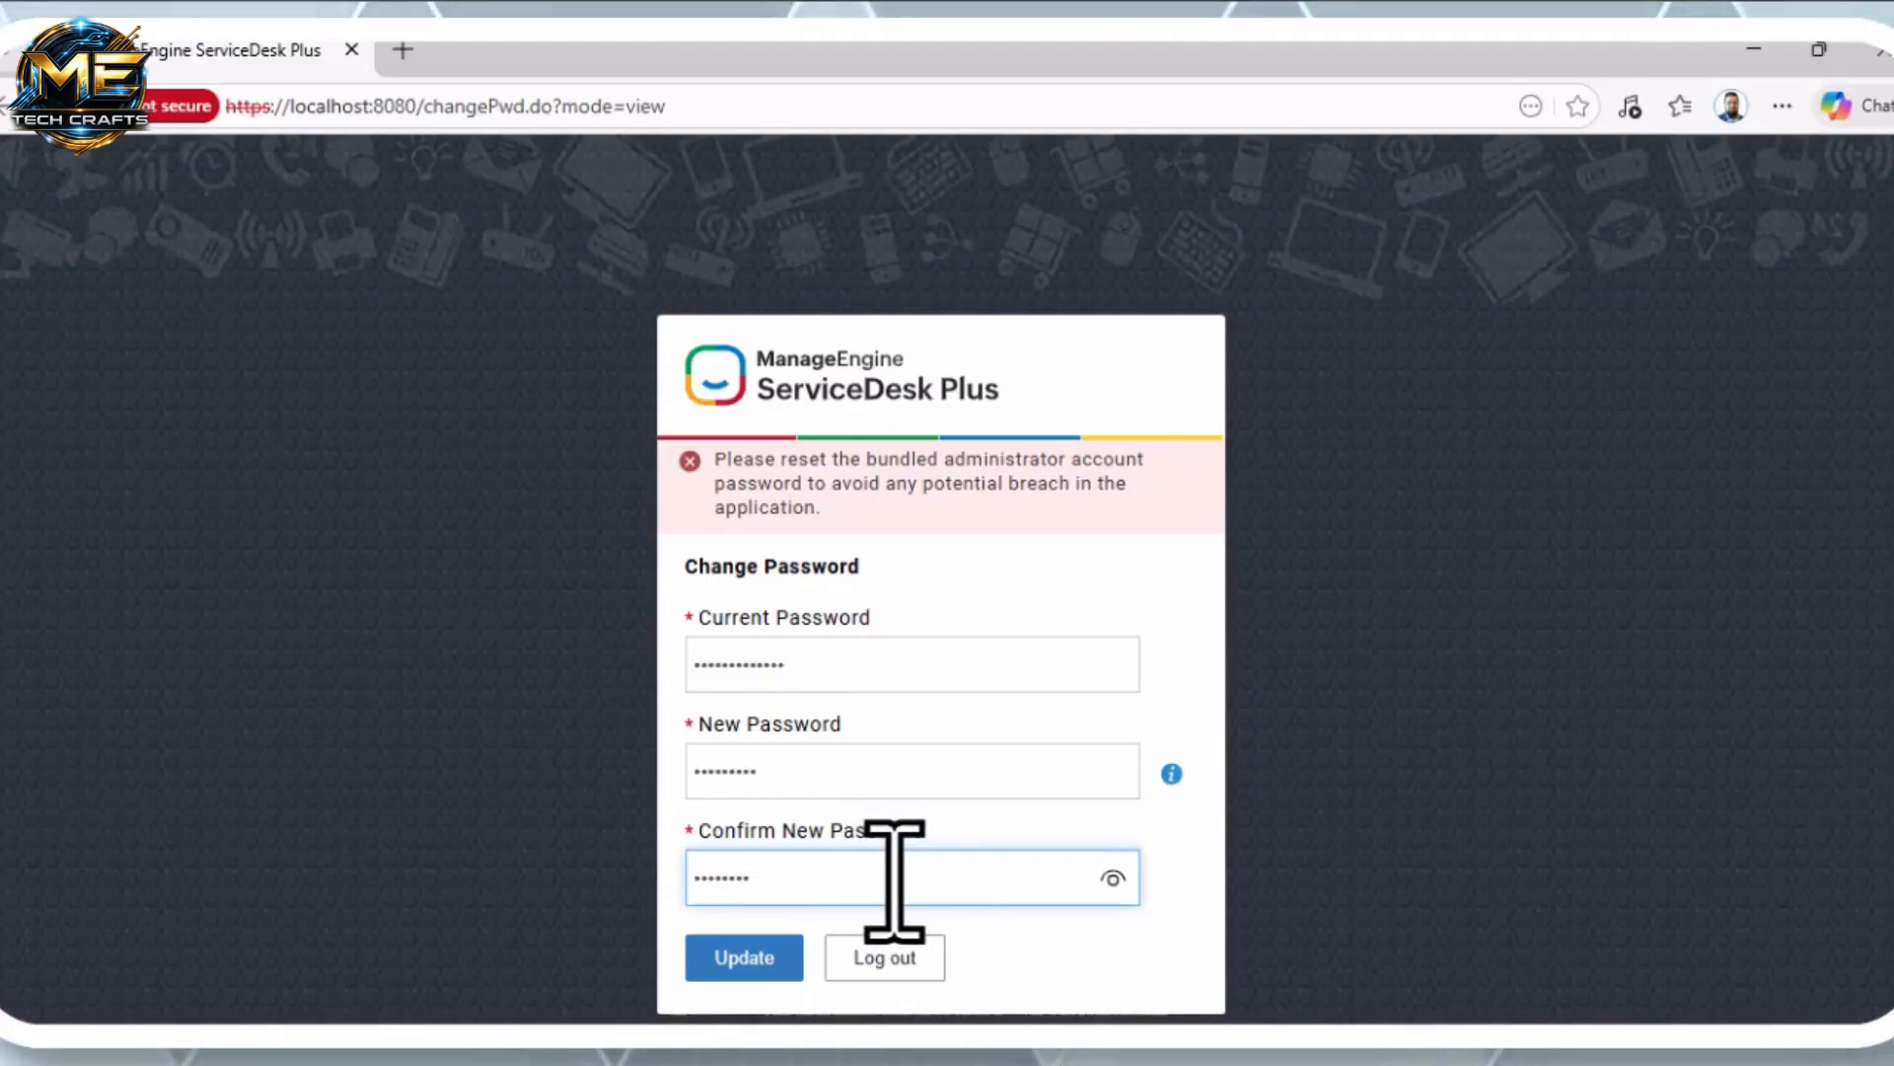
key("ctrl+a")
type("Ad")
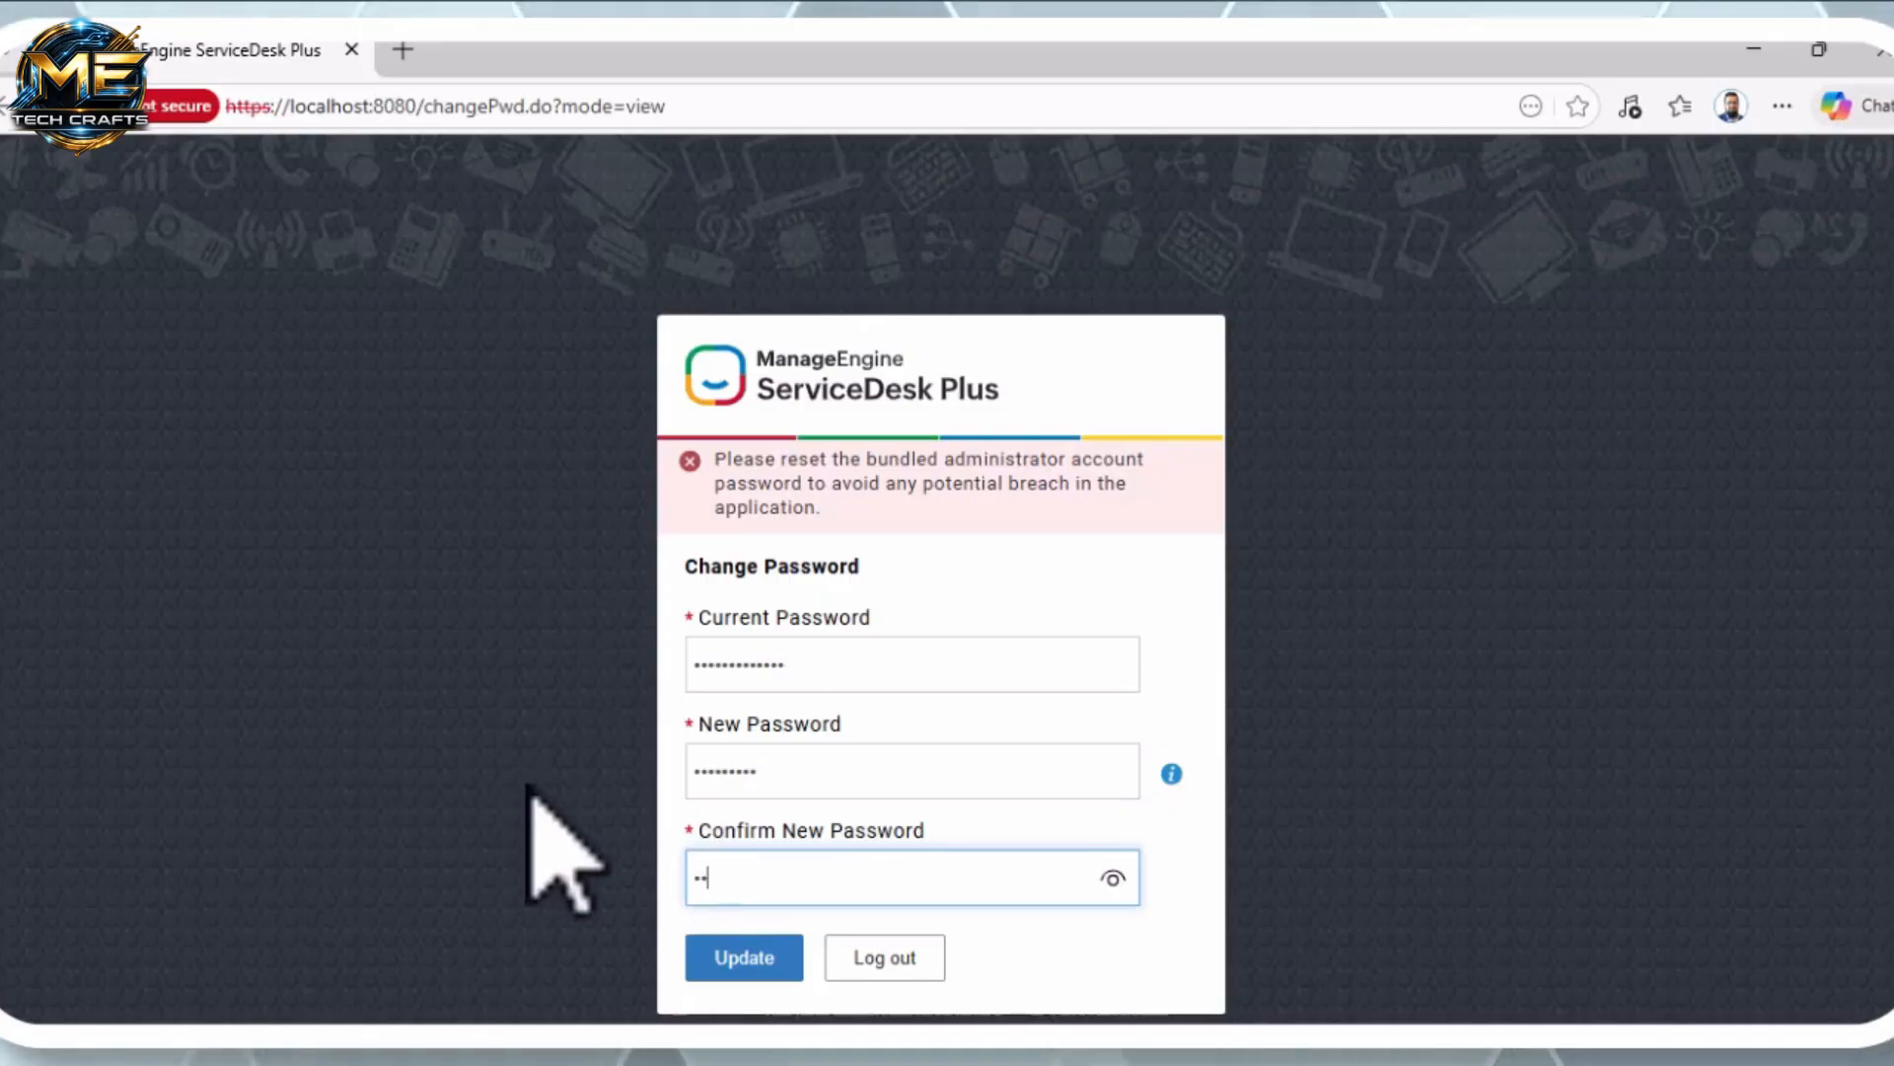
type("min@123")
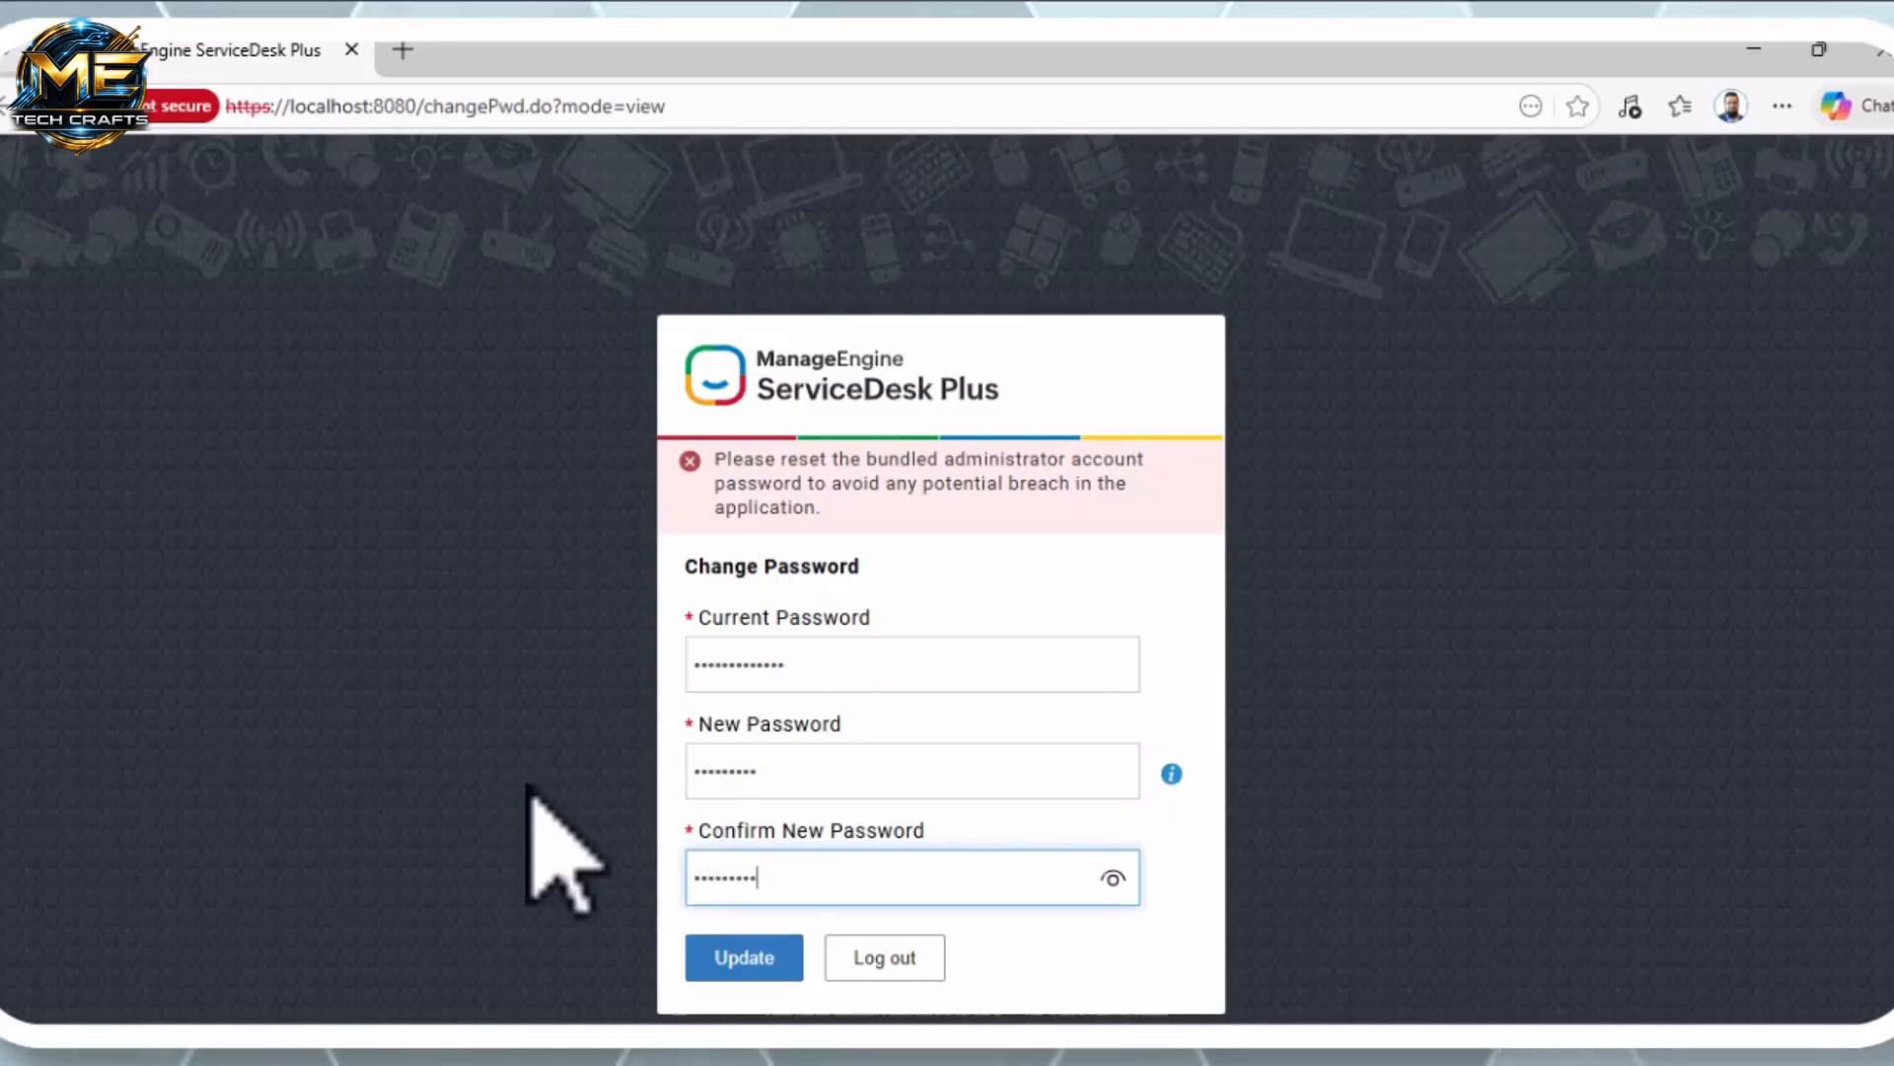
left_click(747, 962)
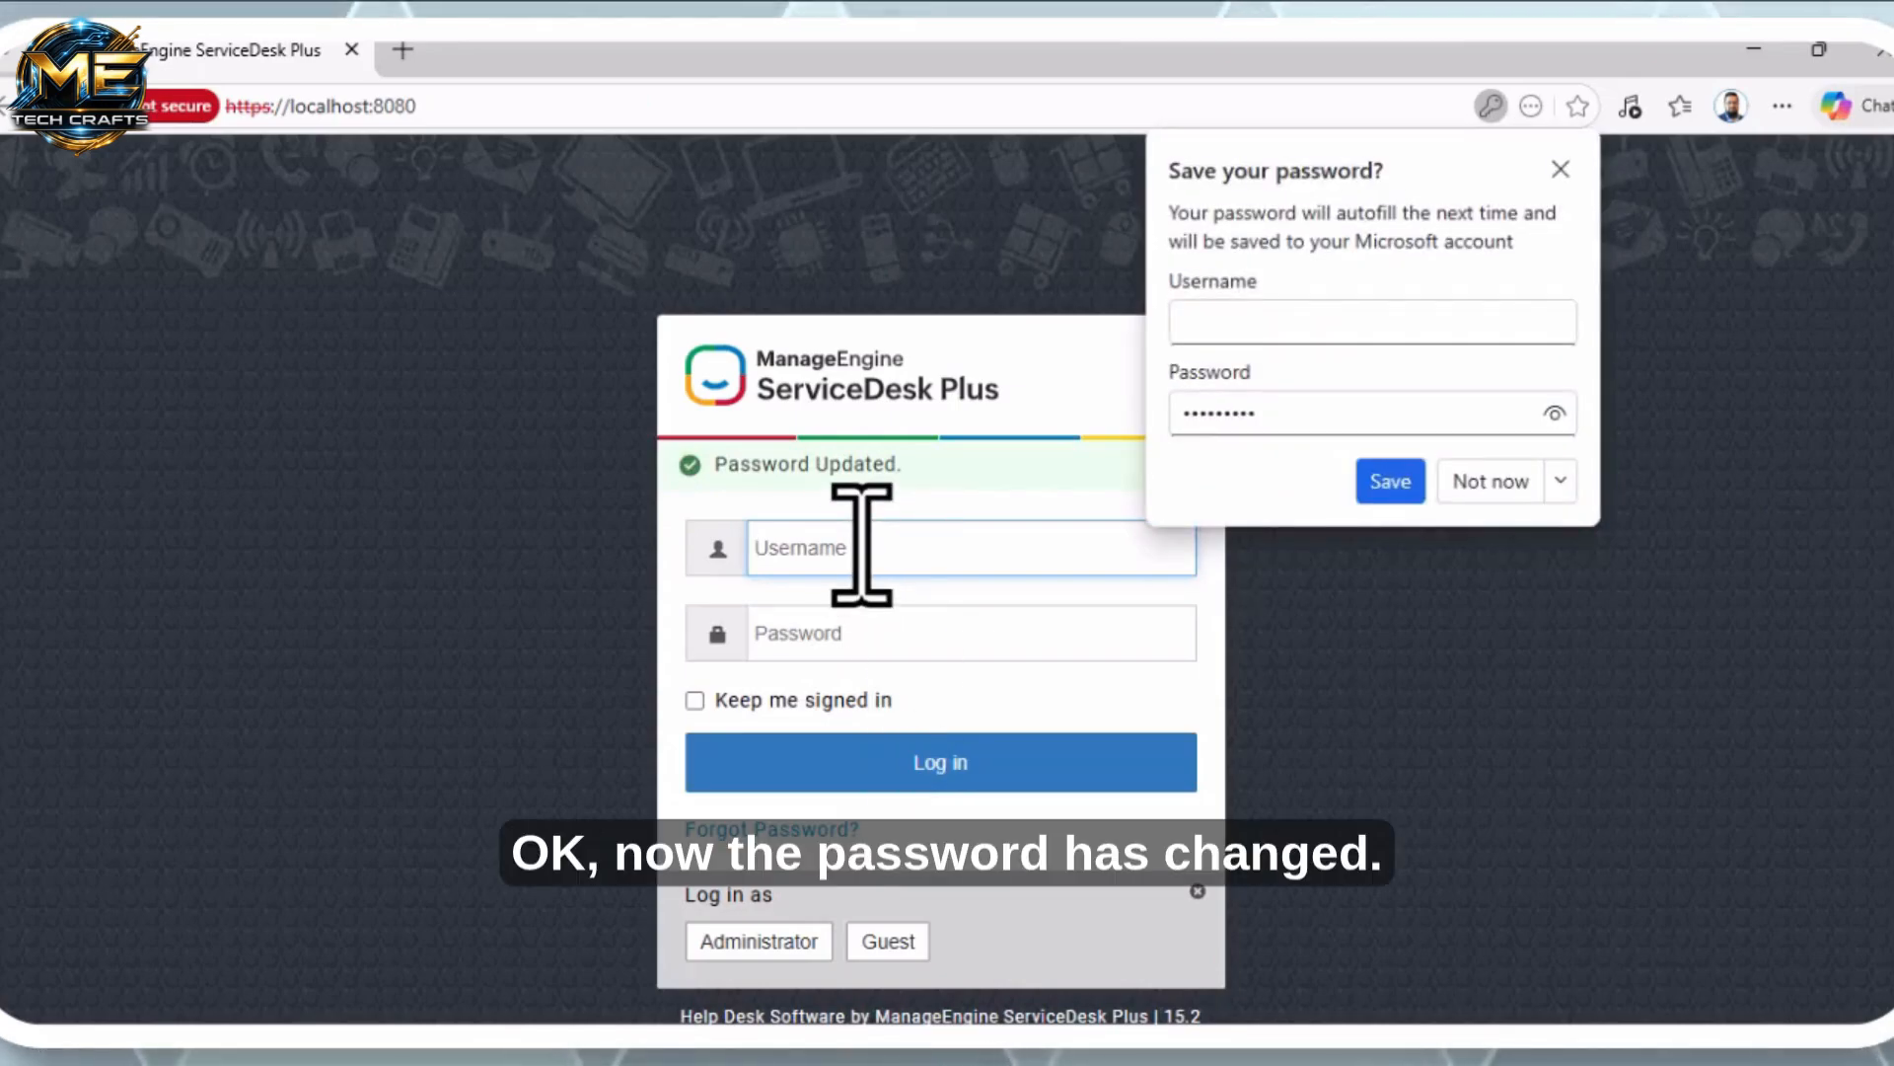
Log in with username administrator and the new password
type("administrator")
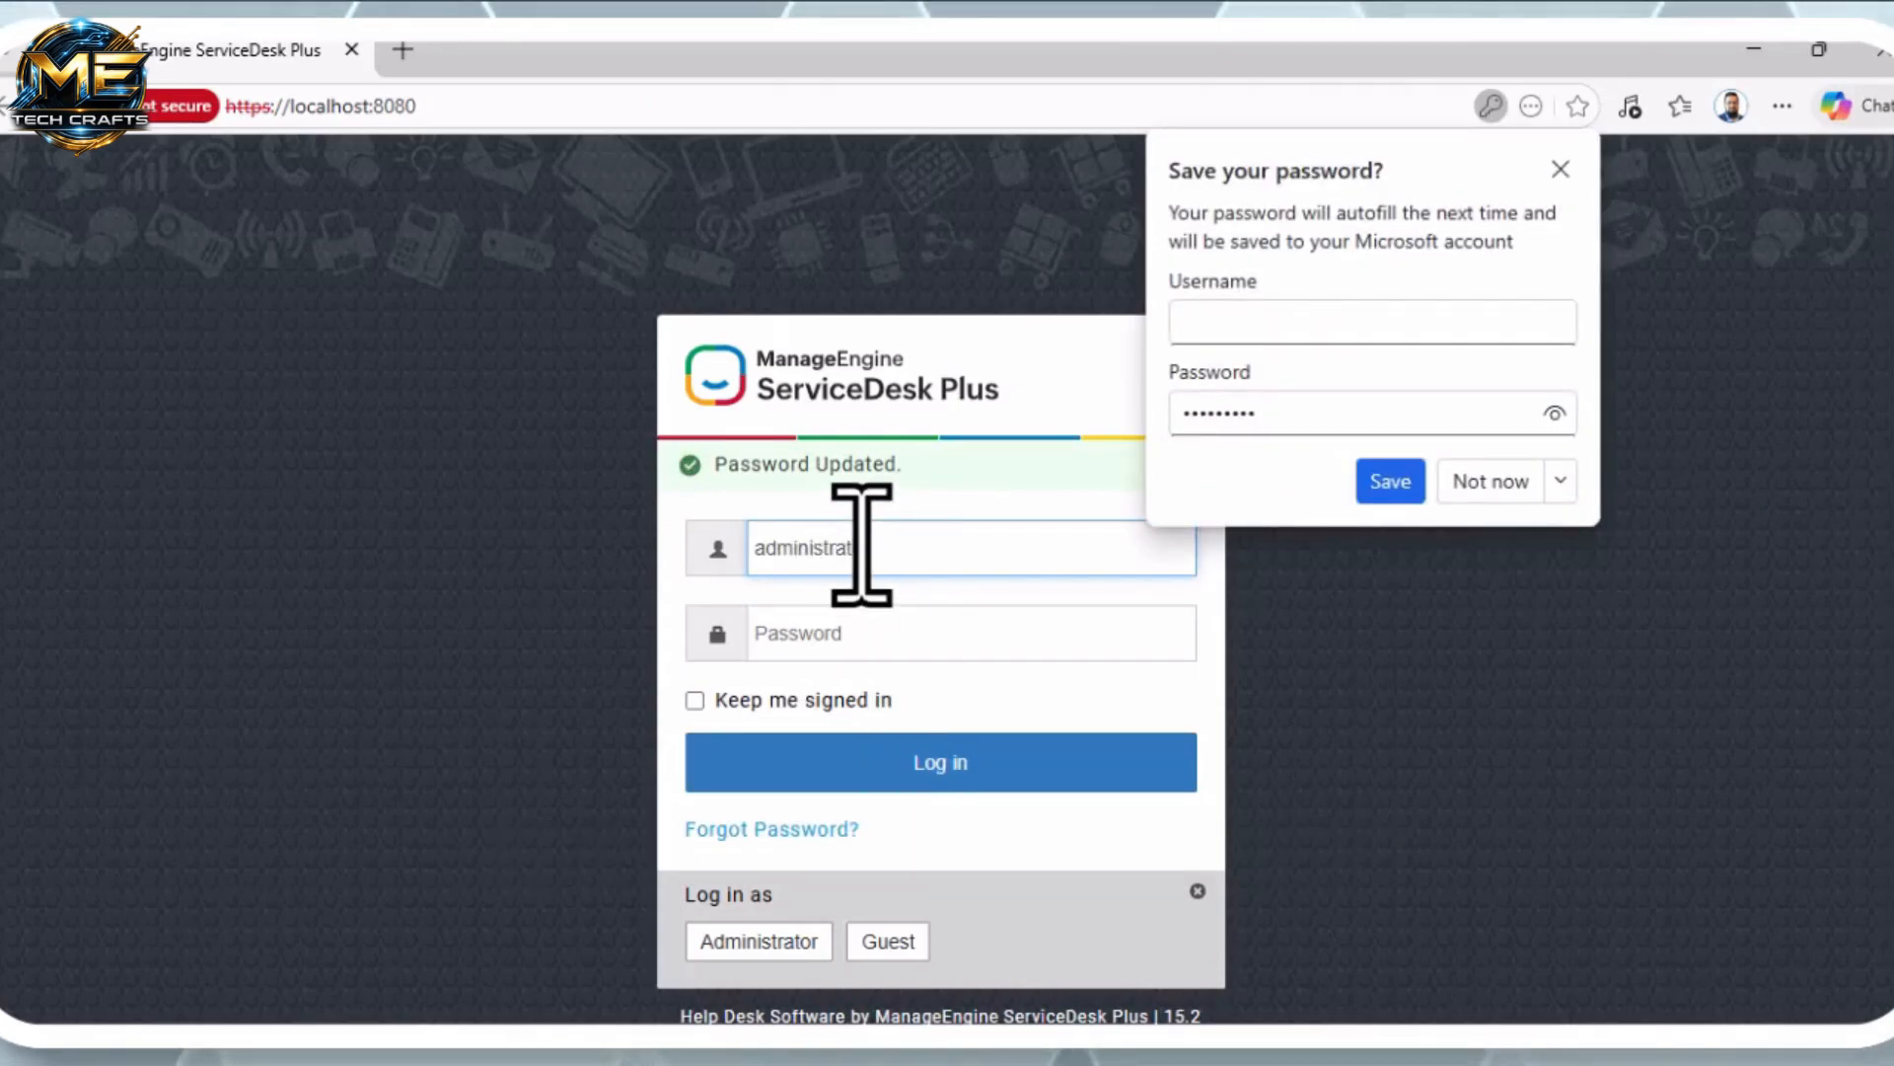
key("Tab")
type("••")
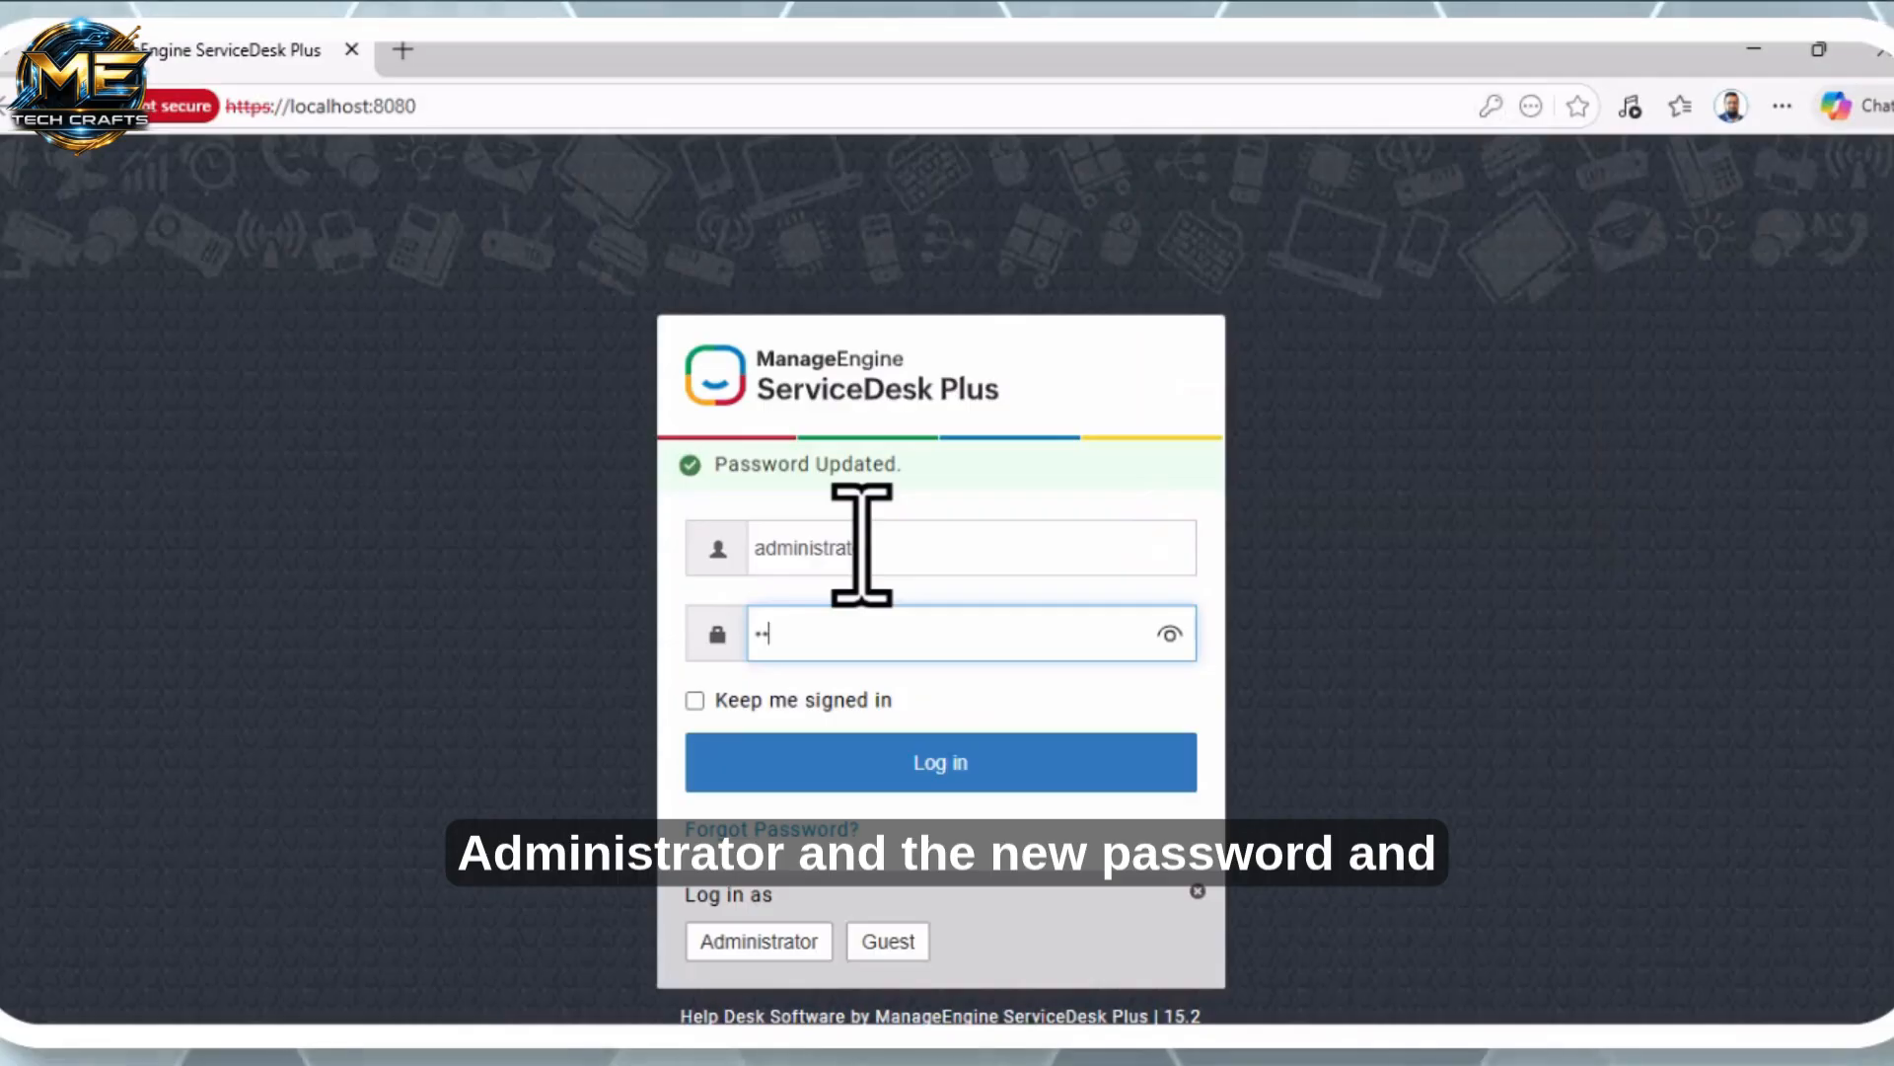
type("•")
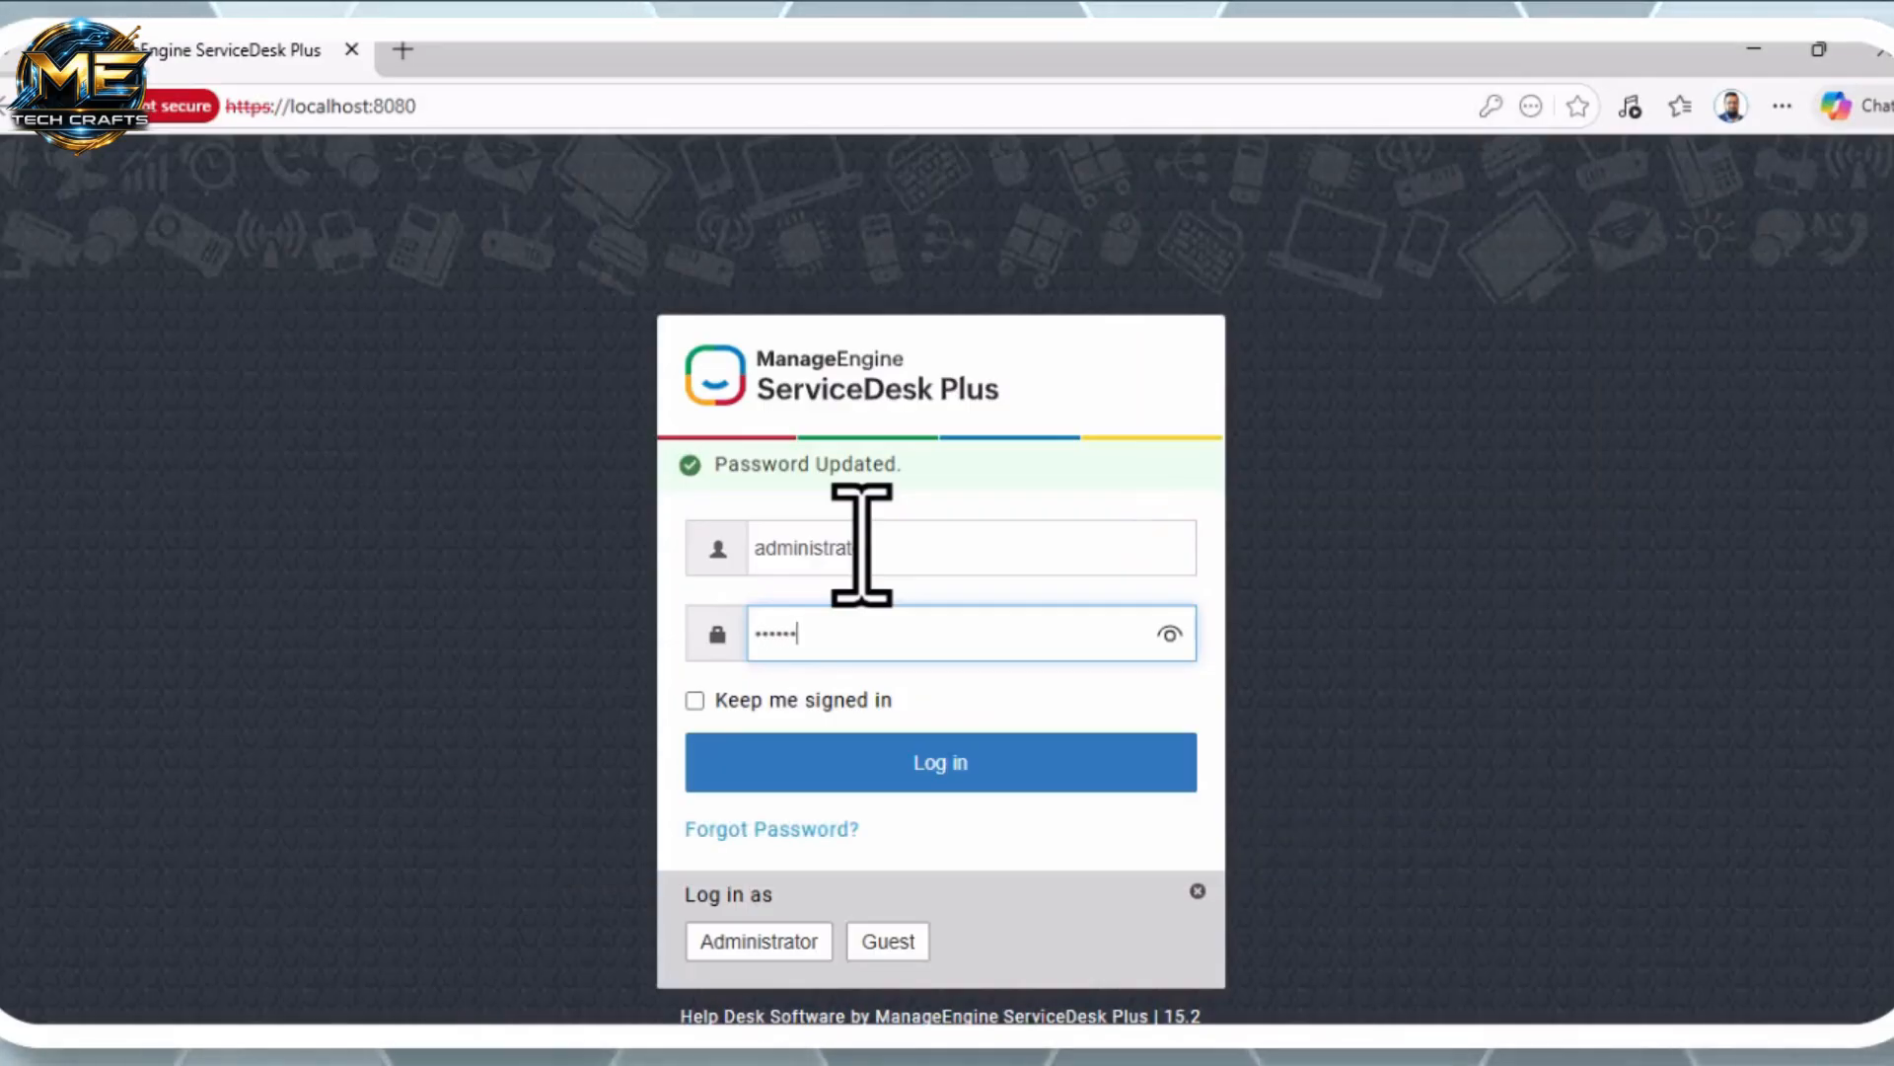
type("••••••")
left_click(932, 764)
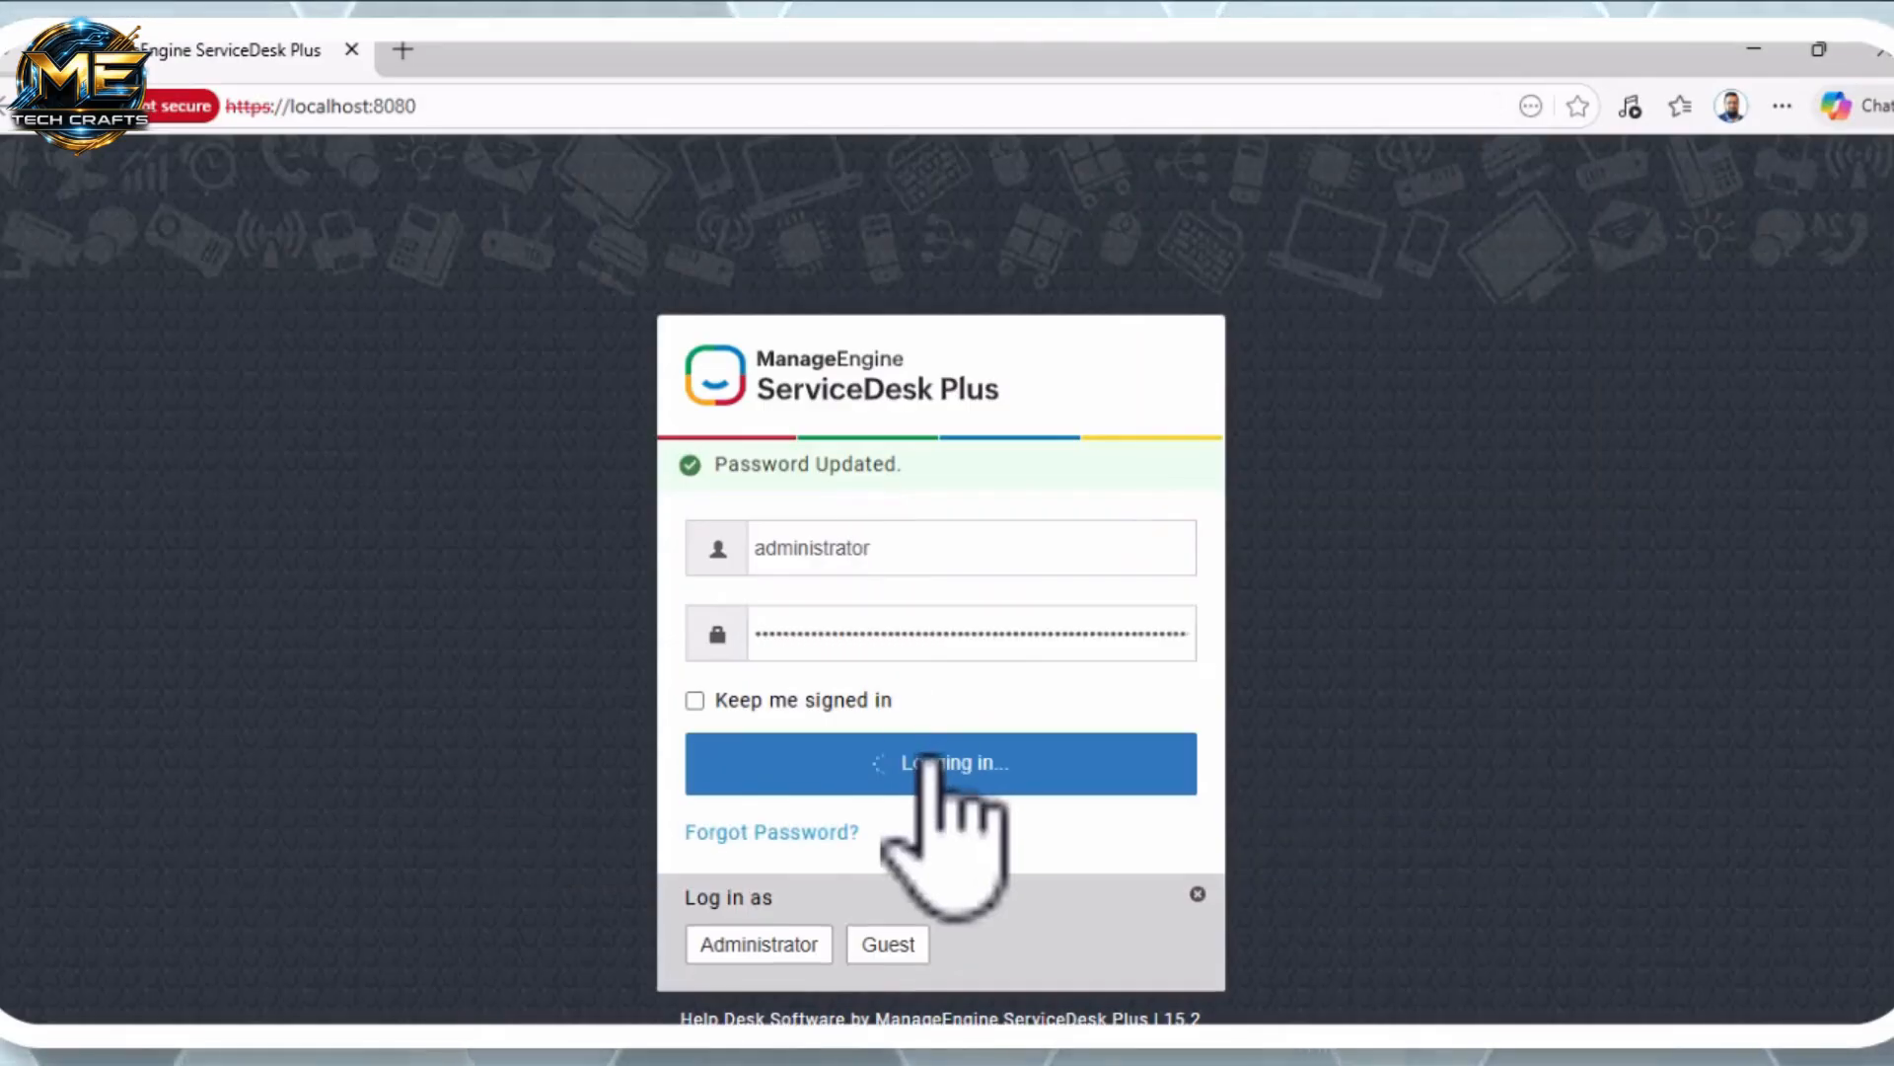